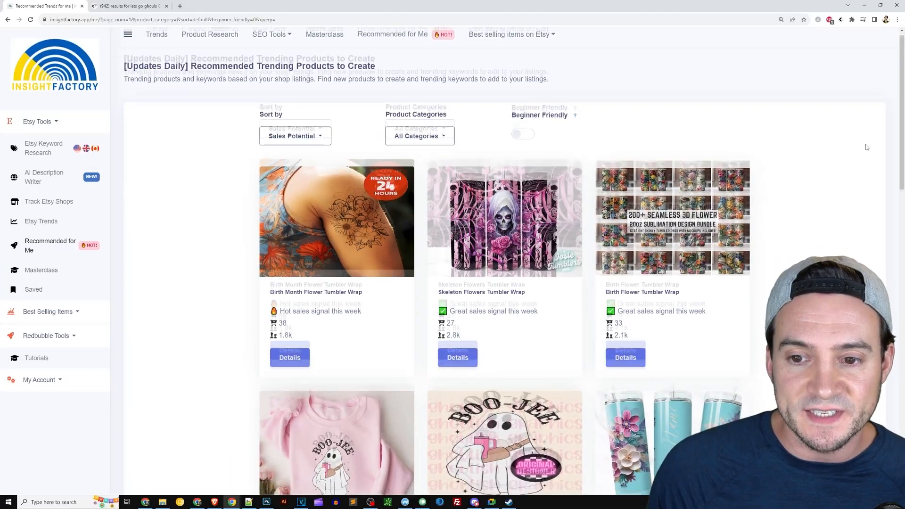
Browse the recommended trending products sorted by Sales Potential, examining their sales signals and competition figures
scroll(891, 141, "down", 3)
scroll(872, 141, "down", 6)
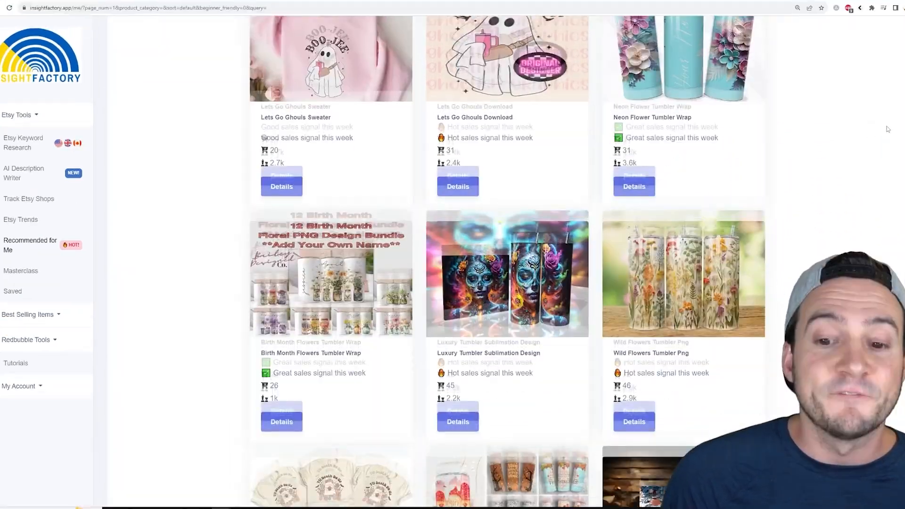
scroll(886, 137, "down", 1)
scroll(886, 137, "up", 10)
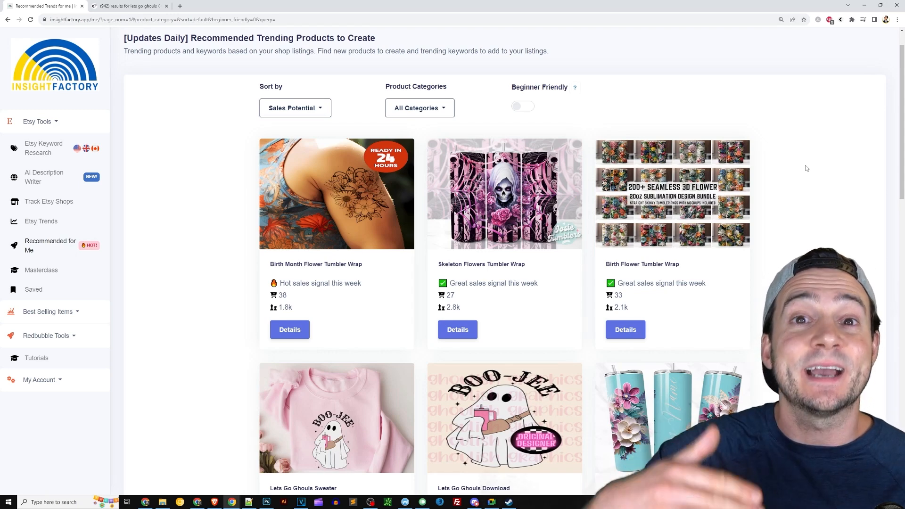
scroll(828, 132, "down", 5)
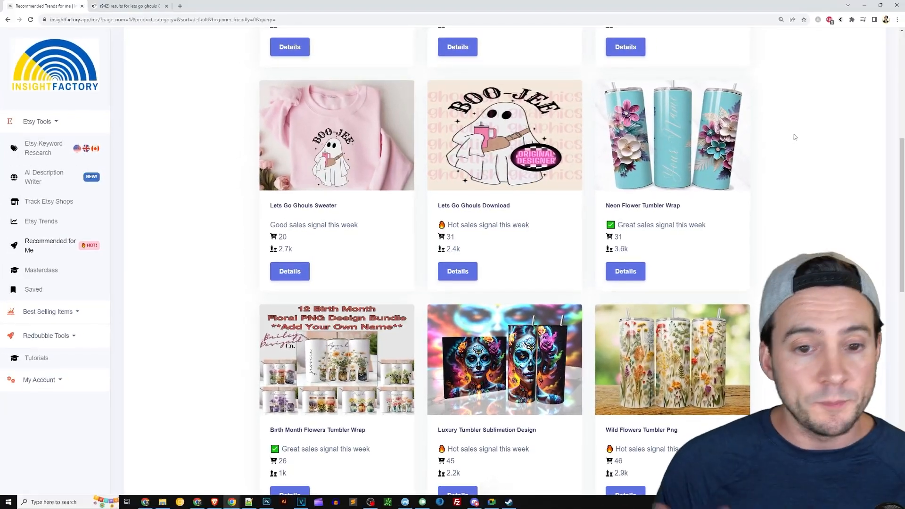
key("Print")
left_click_drag(416, 73, 589, 223)
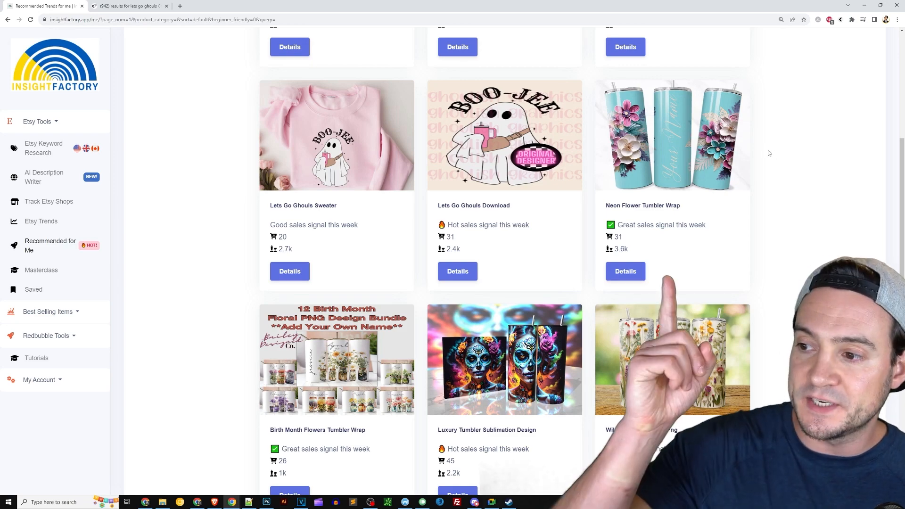
scroll(563, 175, "down", 4)
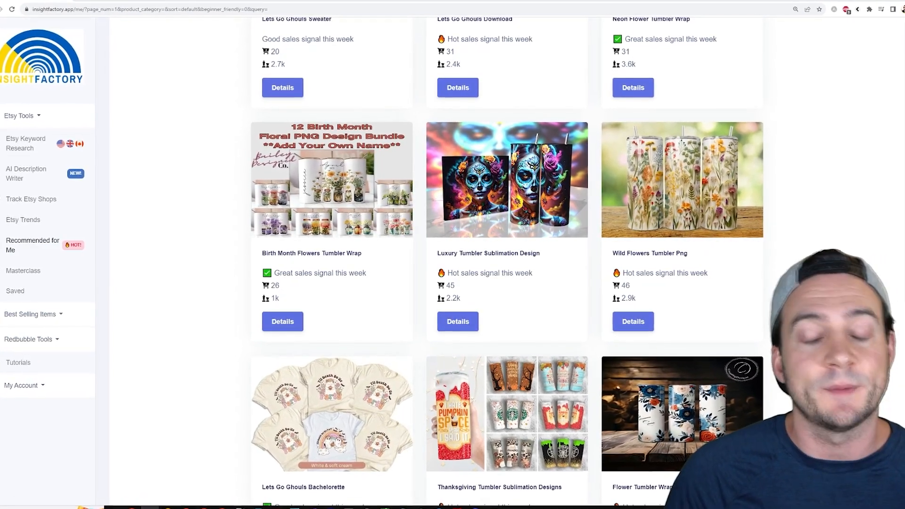
scroll(835, 243, "down", 5)
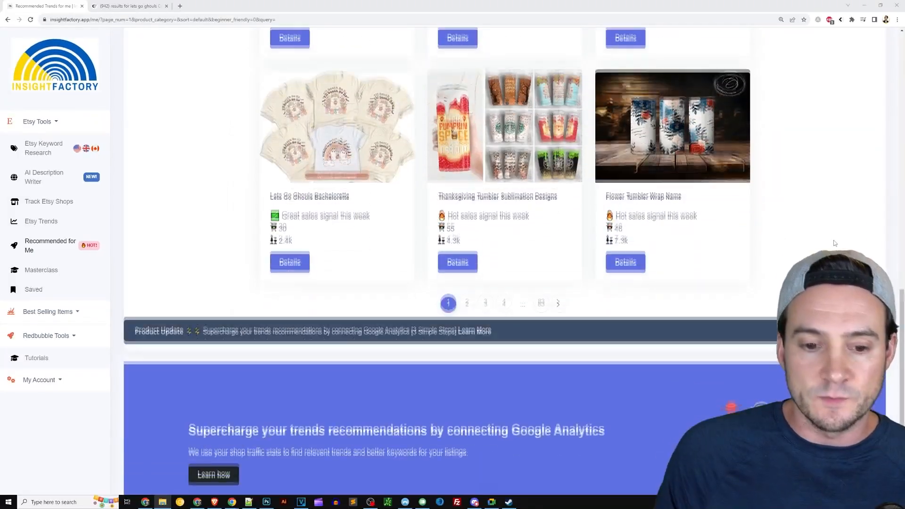
scroll(834, 242, "up", 1)
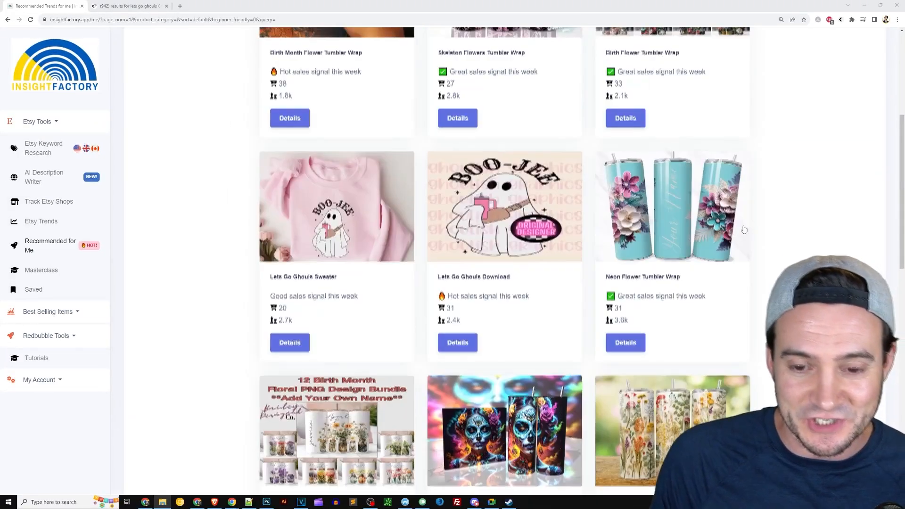
scroll(755, 212, "up", 5)
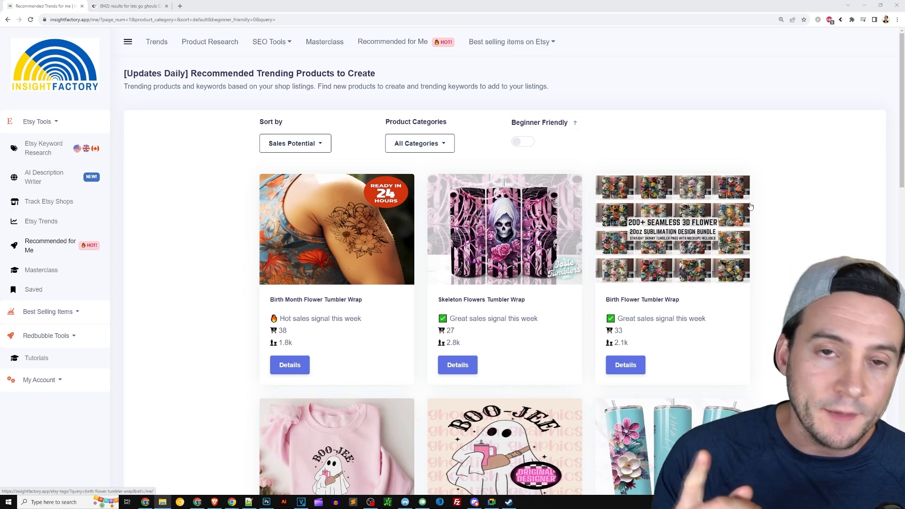
Turn on the Beginner Friendly filter and review the first page of low-competition product ideas
left_click(522, 143)
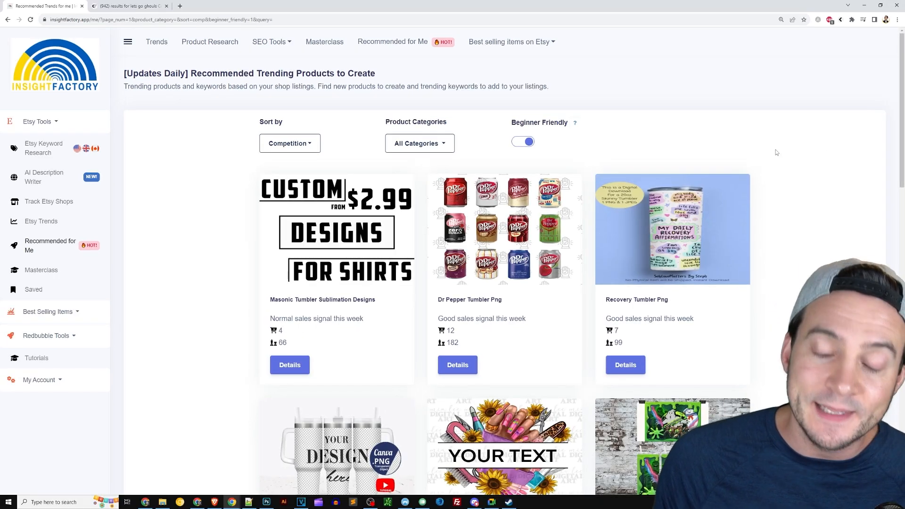
mouse_move(575, 123)
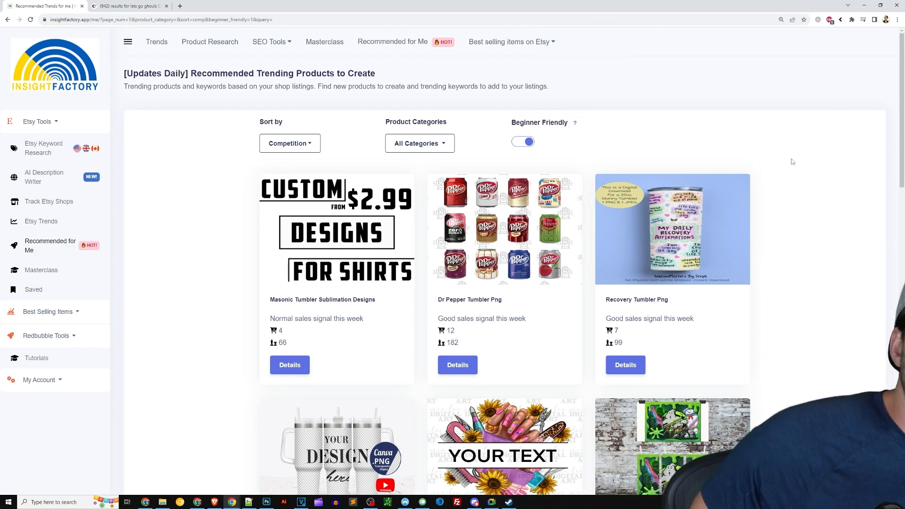
scroll(792, 163, "down", 3)
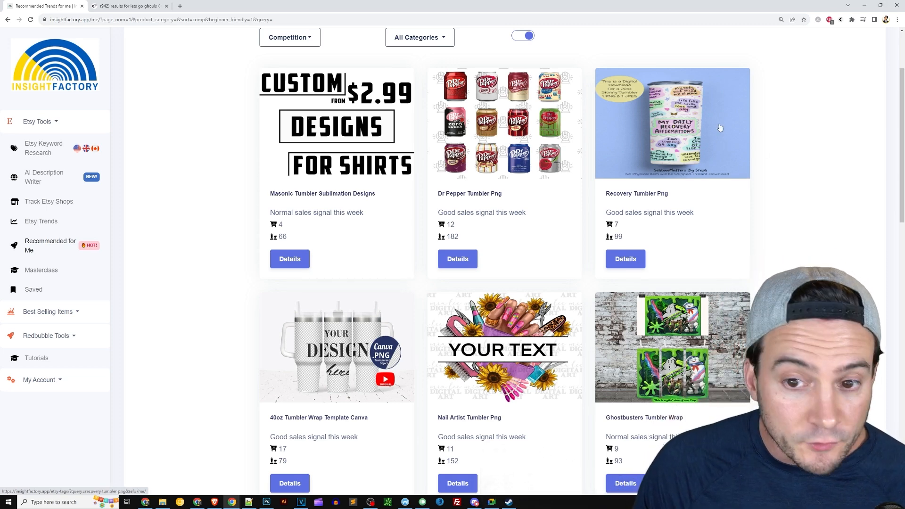
scroll(796, 149, "down", 5)
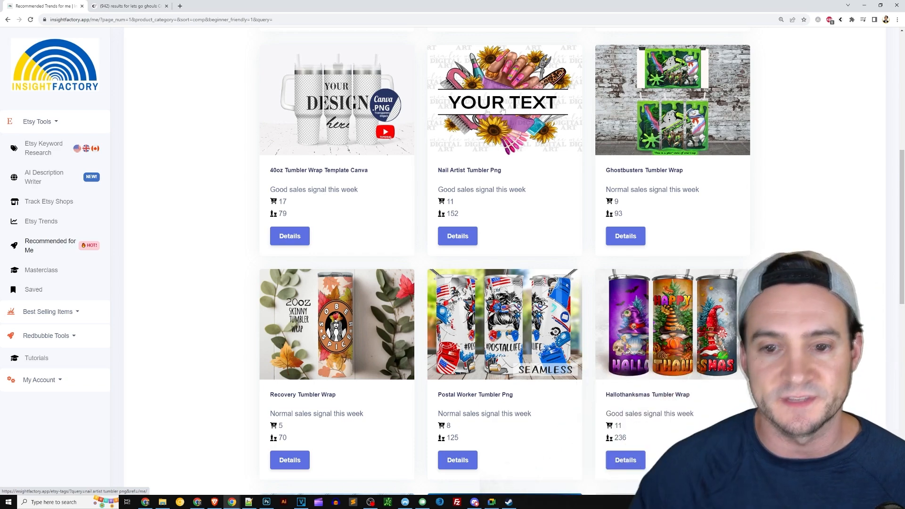
scroll(703, 146, "down", 2)
scroll(781, 168, "down", 1)
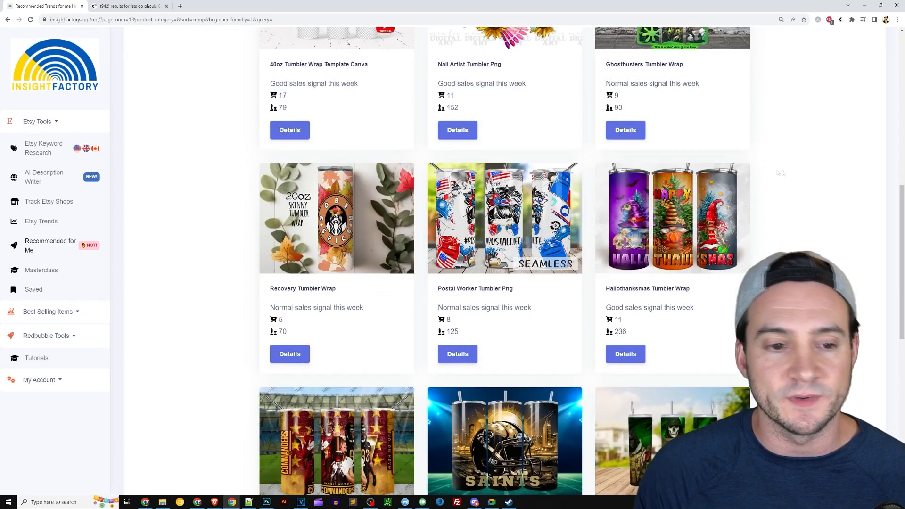
scroll(765, 158, "down", 1)
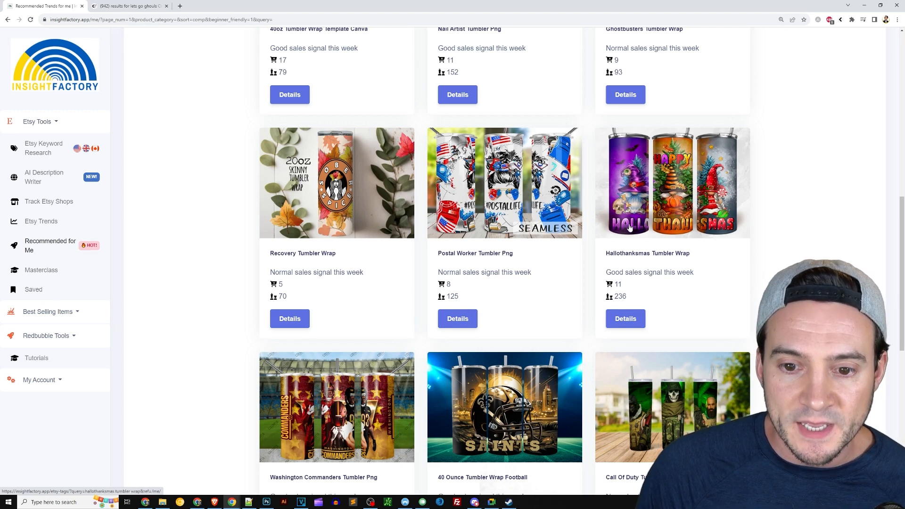
scroll(641, 215, "down", 3)
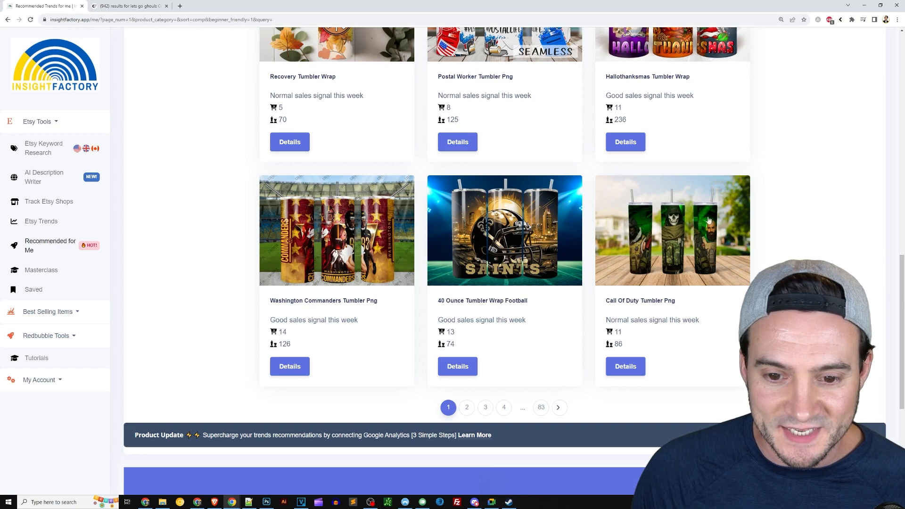
scroll(648, 313, "up", 4)
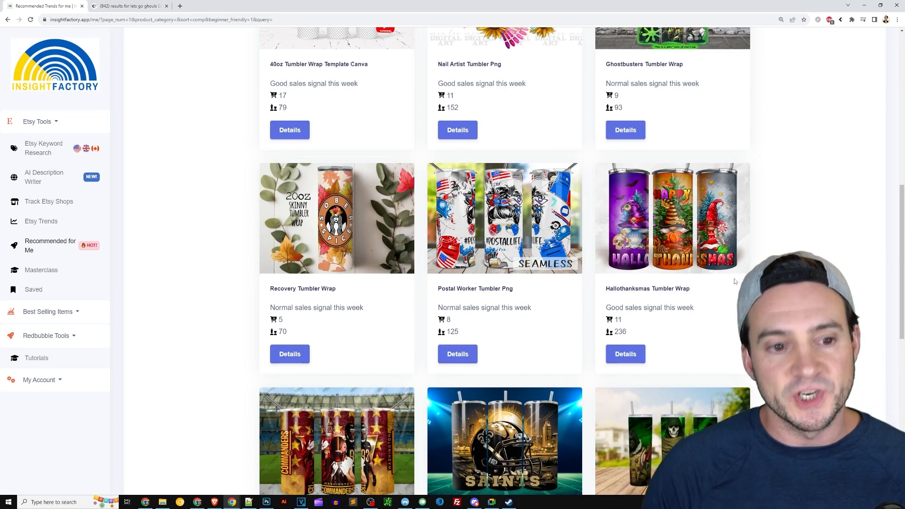
scroll(721, 278, "up", 4)
scroll(722, 277, "up", 5)
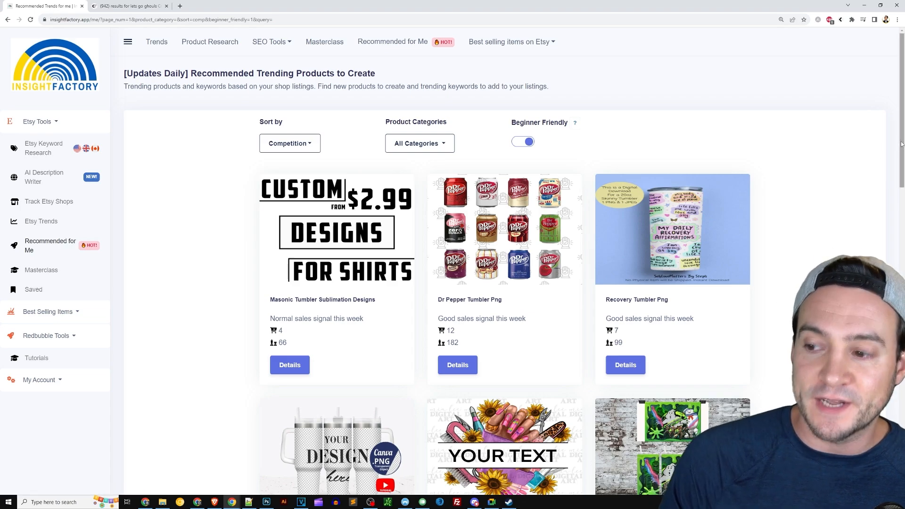
Go to page 4 of the beginner-friendly recommendations and look through its product niches
scroll(786, 191, "down", 12)
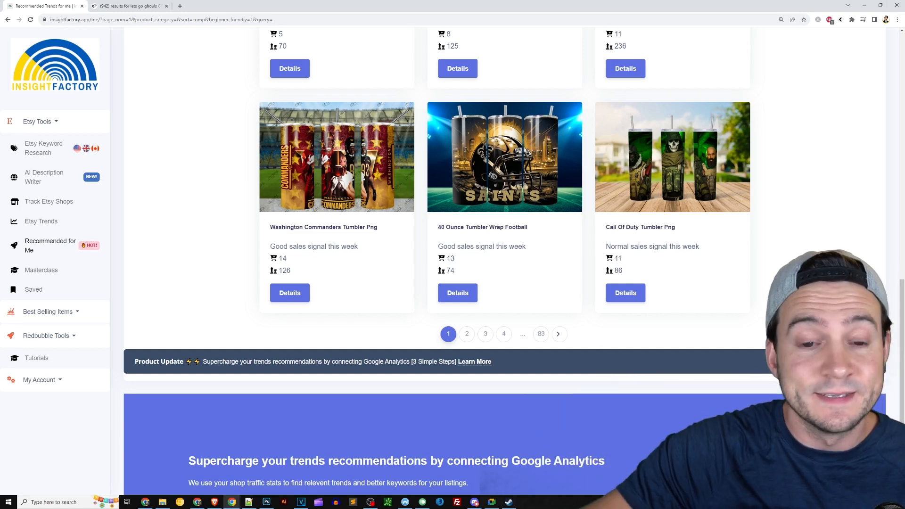
left_click(504, 334)
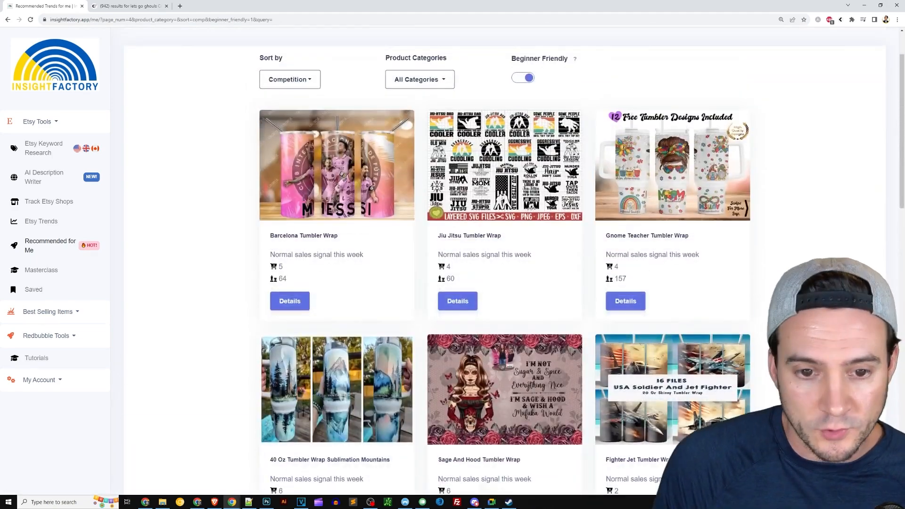
scroll(504, 262, "down", 10)
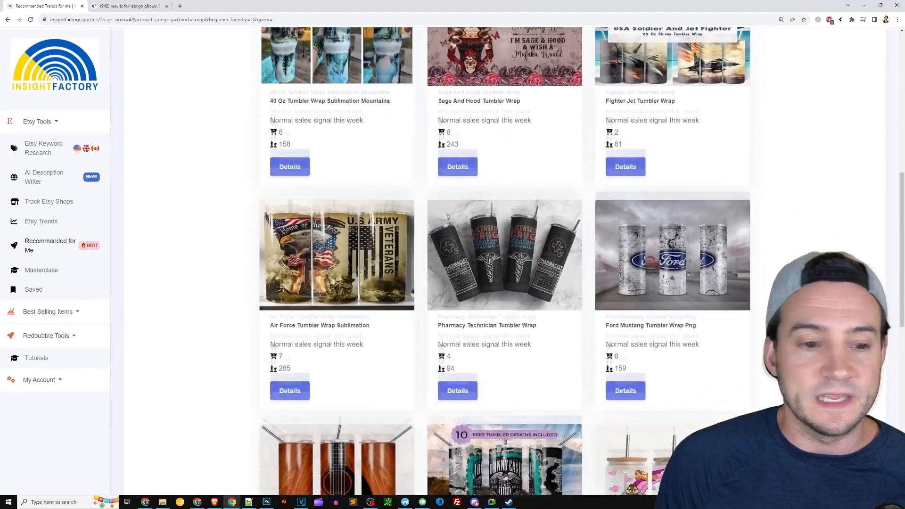
scroll(505, 262, "down", 3)
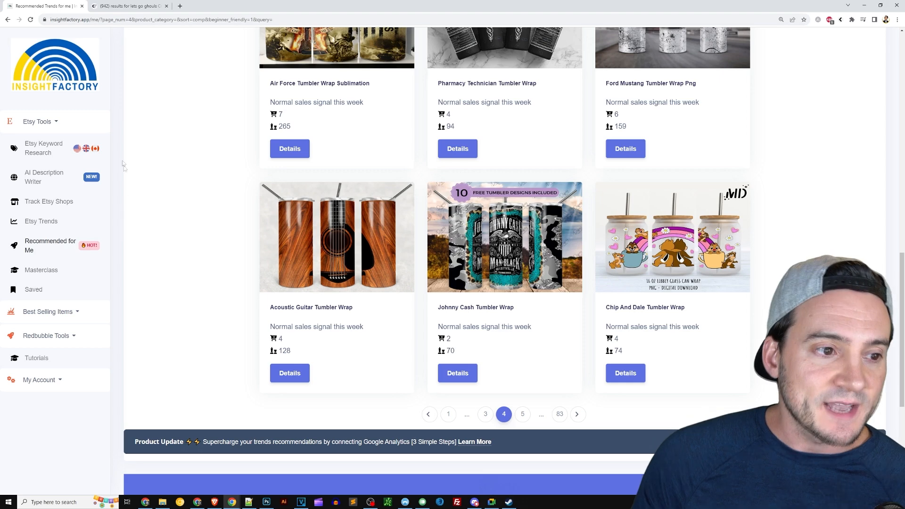
Search Etsy Keyword Research for "lets go ghouls" in the United States
left_click(54, 147)
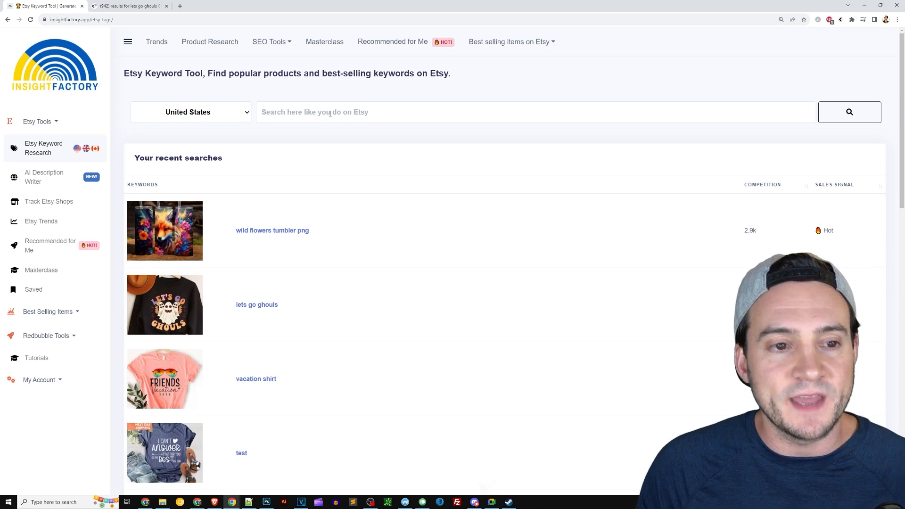
left_click(329, 114)
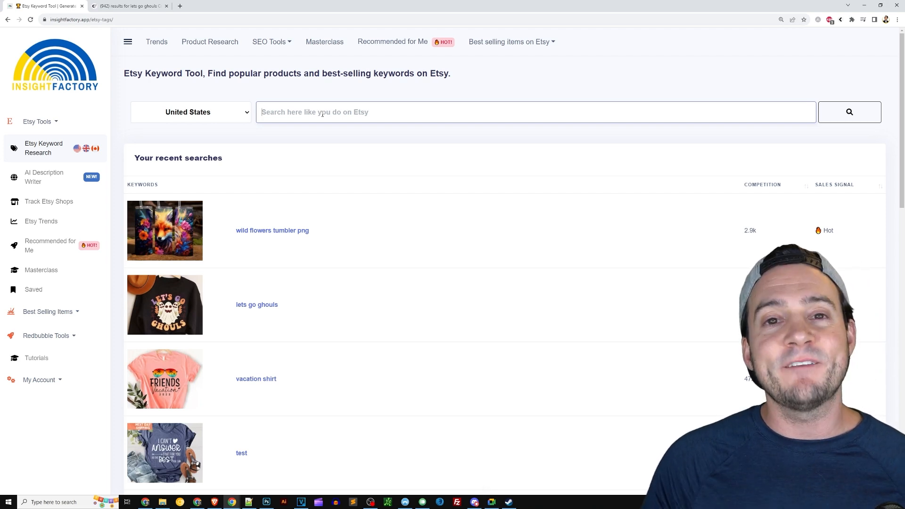
type("lets go ghouls")
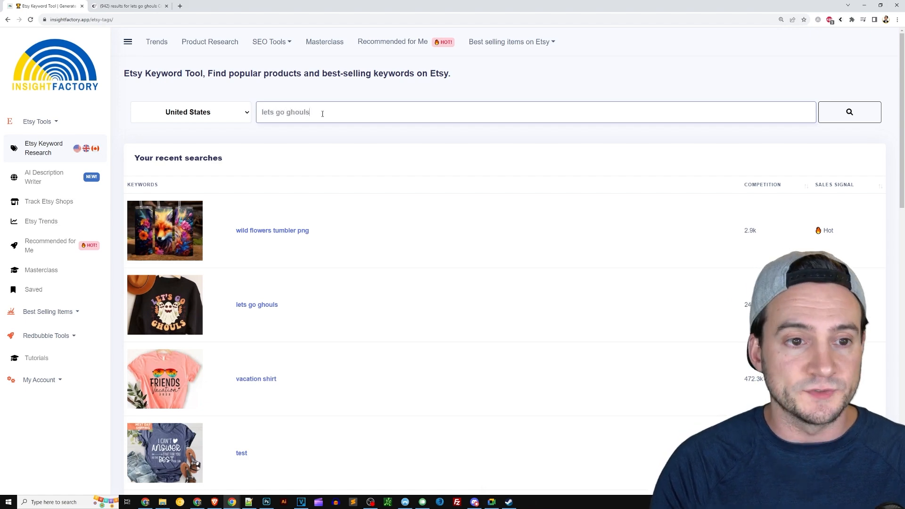
key("Return")
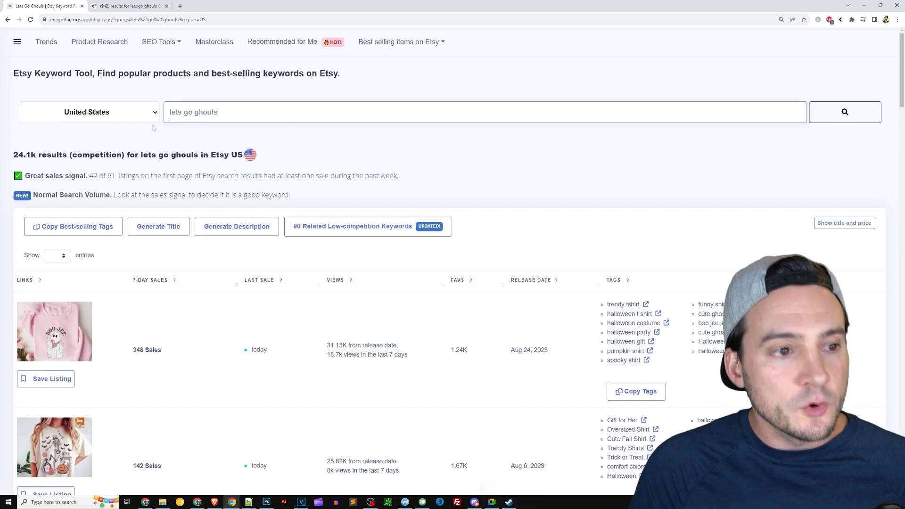
Enlarge the keyword results page and examine the competition figure and the sales signal summary
left_click_drag(14, 155, 36, 155)
key("ctrl+plus")
key("ctrl+minus")
left_click(101, 176)
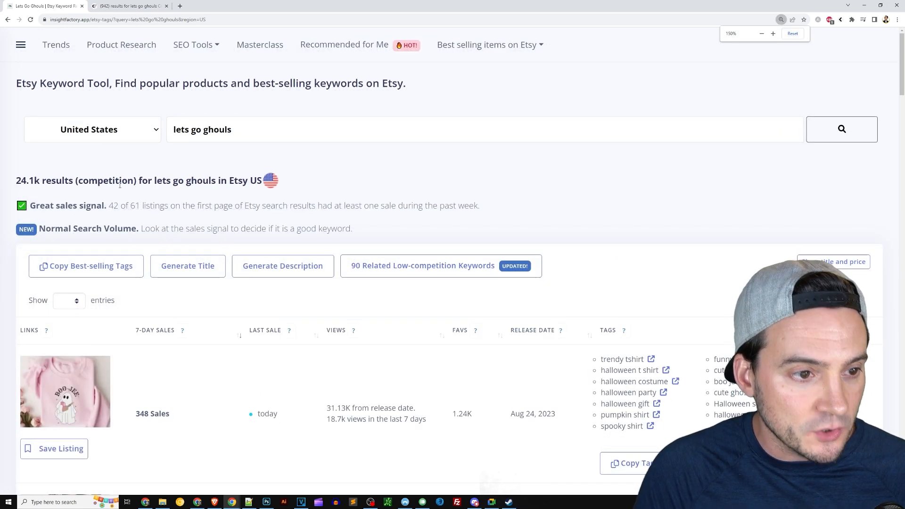
double_click(120, 185)
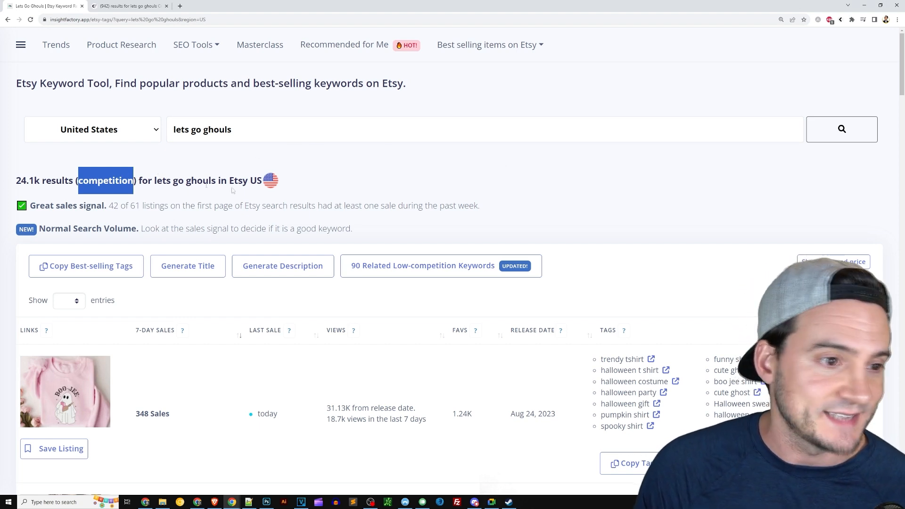
scroll(297, 188, "down", 1)
left_click_drag(16, 170, 484, 176)
left_click(480, 172)
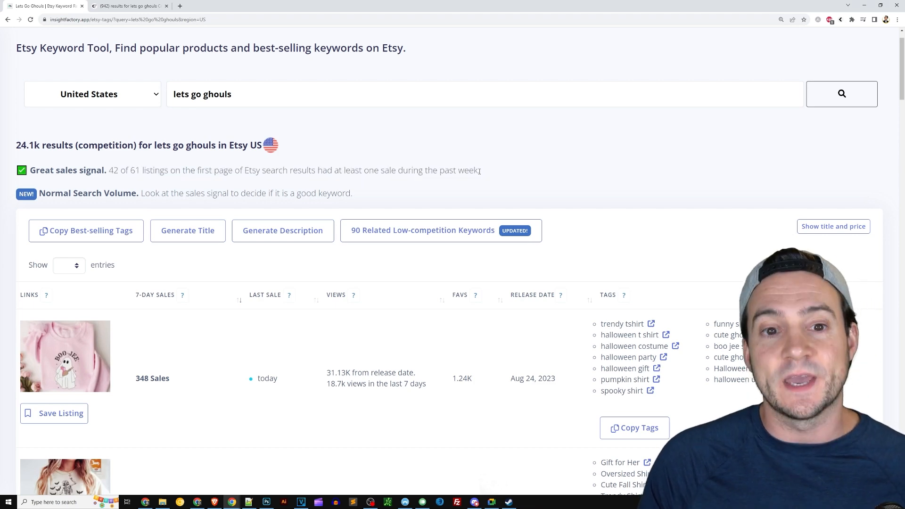
Examine the Last Sale and 7-Day Sales columns of the listings table and read the 7-Day Sales explanation
scroll(477, 168, "down", 1)
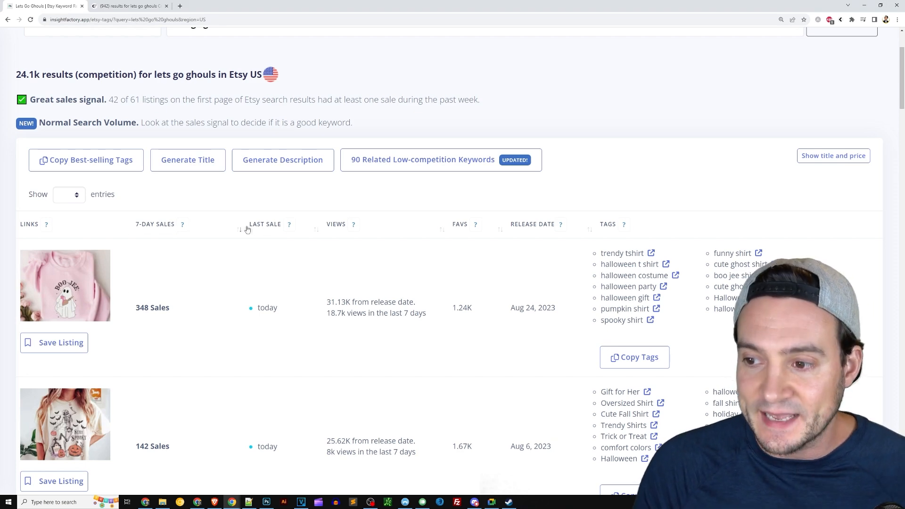
key("Print")
left_click_drag(227, 215, 318, 242)
key("Escape")
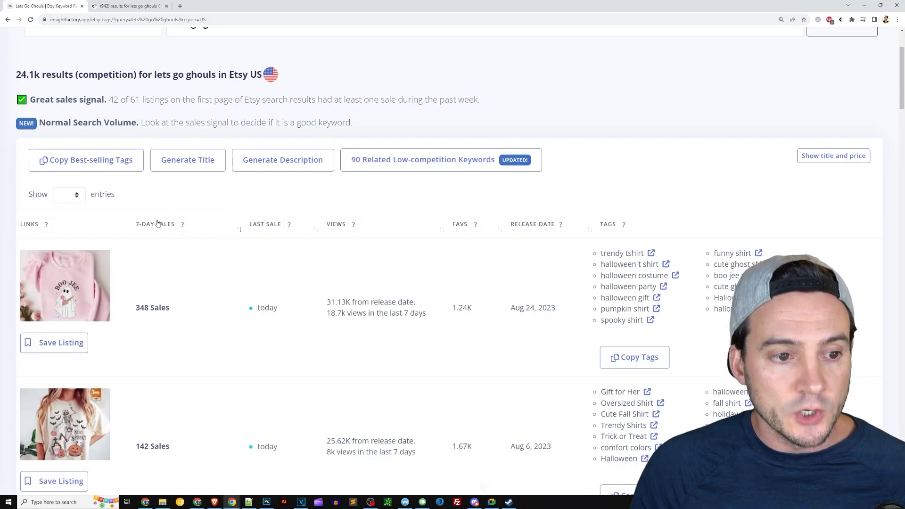
key("Print")
left_click_drag(124, 169, 219, 253)
mouse_move(180, 228)
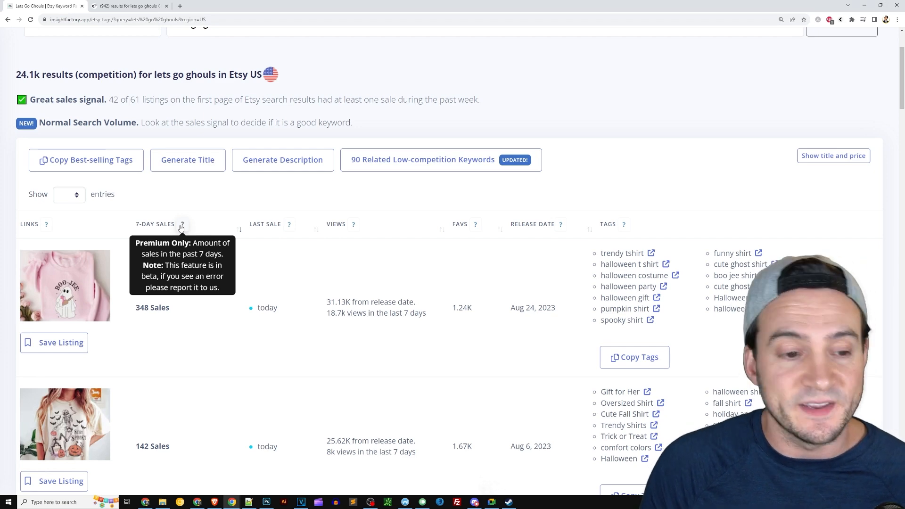
Sort the listings by 7-day sales from highest to lowest and inspect the top listing's sales figure
left_click(168, 226)
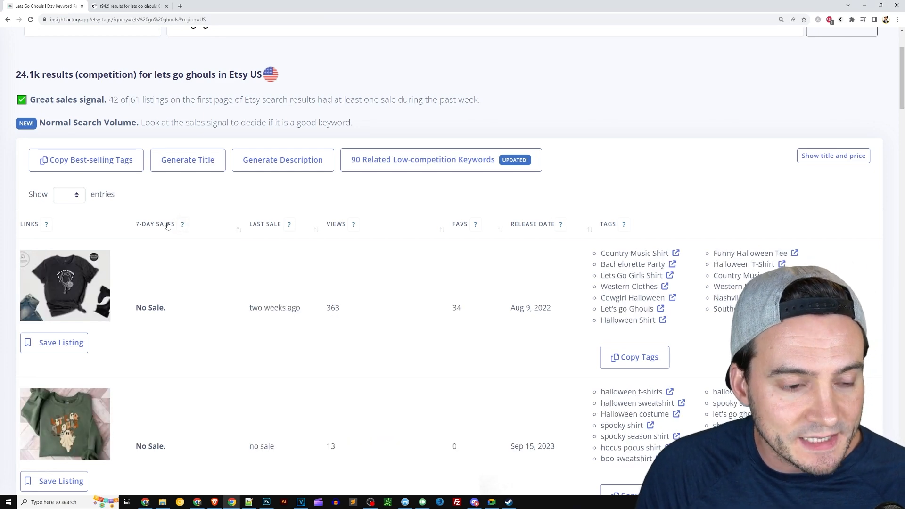
left_click(168, 226)
scroll(230, 194, "down", 2)
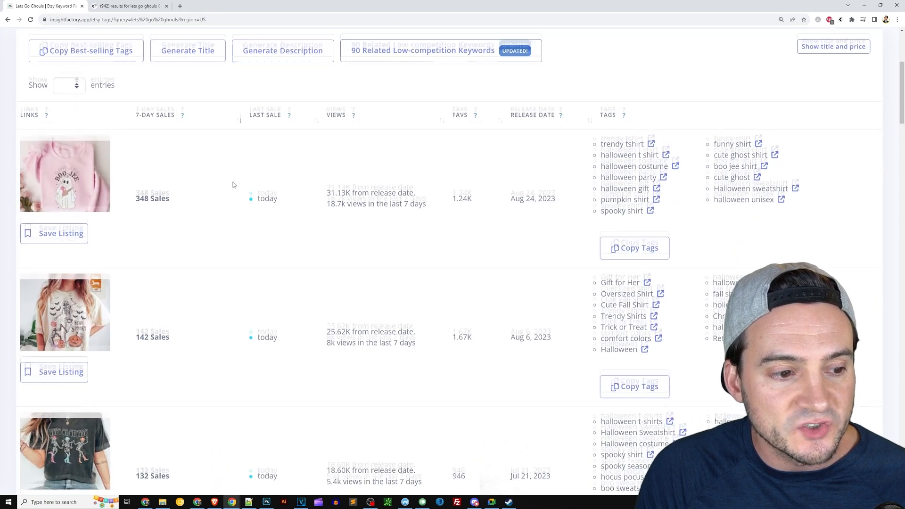
scroll(232, 185, "down", 2)
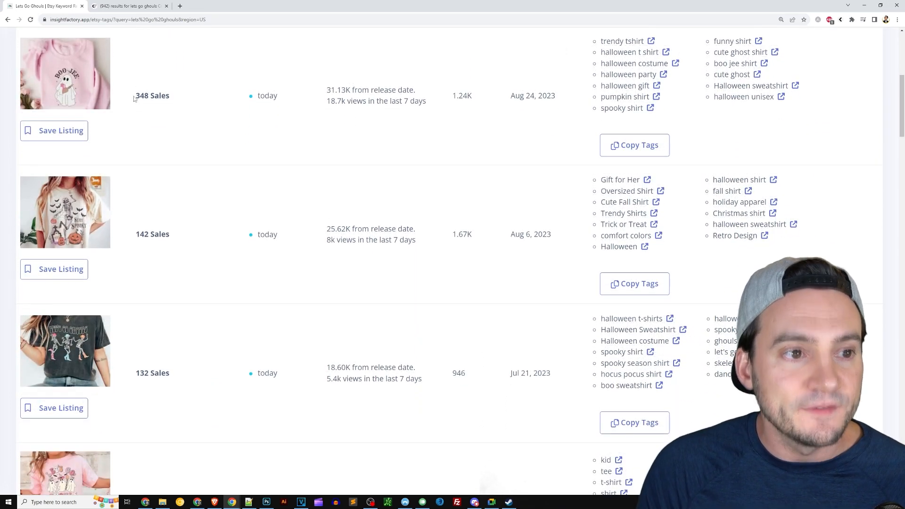
double_click(142, 96)
scroll(160, 141, "up", 1)
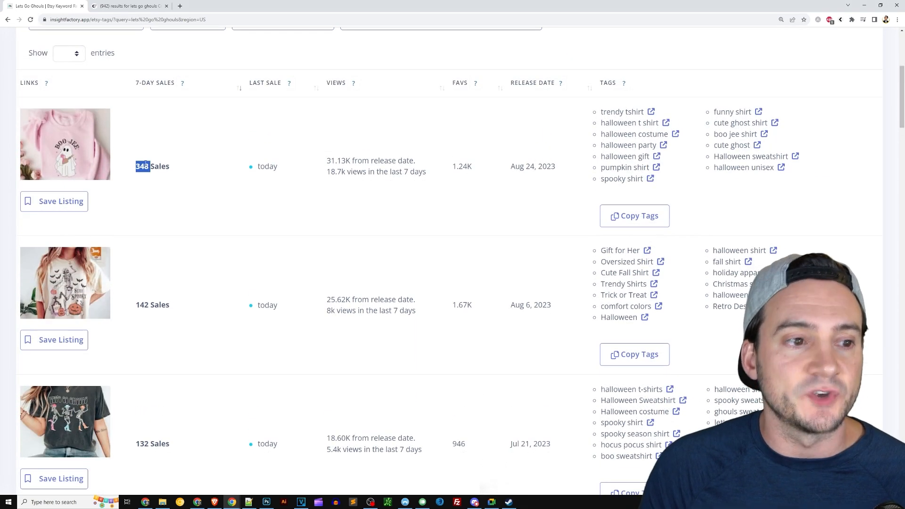
Open the top-selling Boo-Jee sweatshirt listing on Etsy, read its title and 24-hour purchase note, and return to the keyword results
middle_click(68, 152)
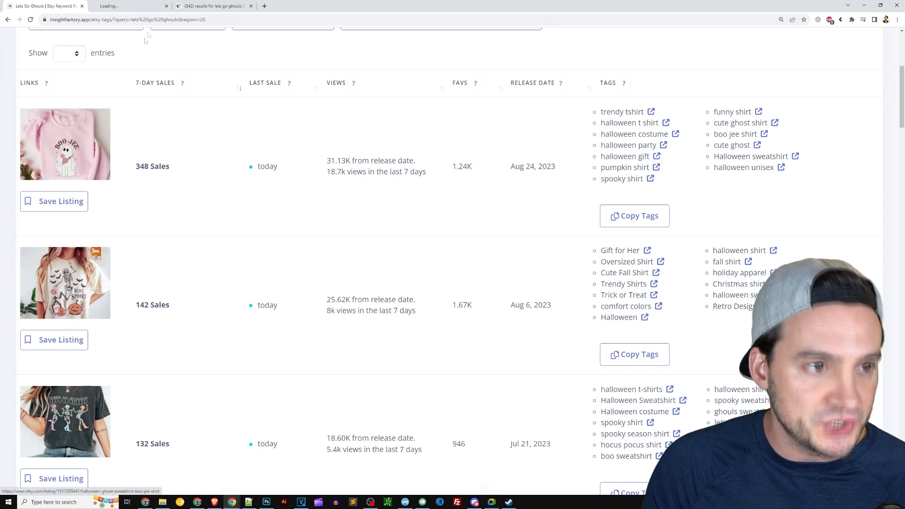
key("ctrl+Tab")
scroll(429, 124, "down", 3)
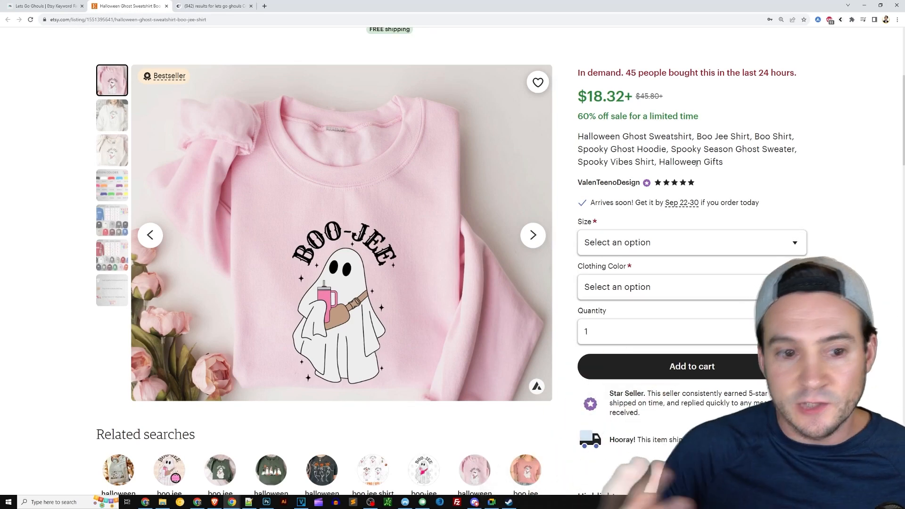
left_click_drag(695, 137, 749, 137)
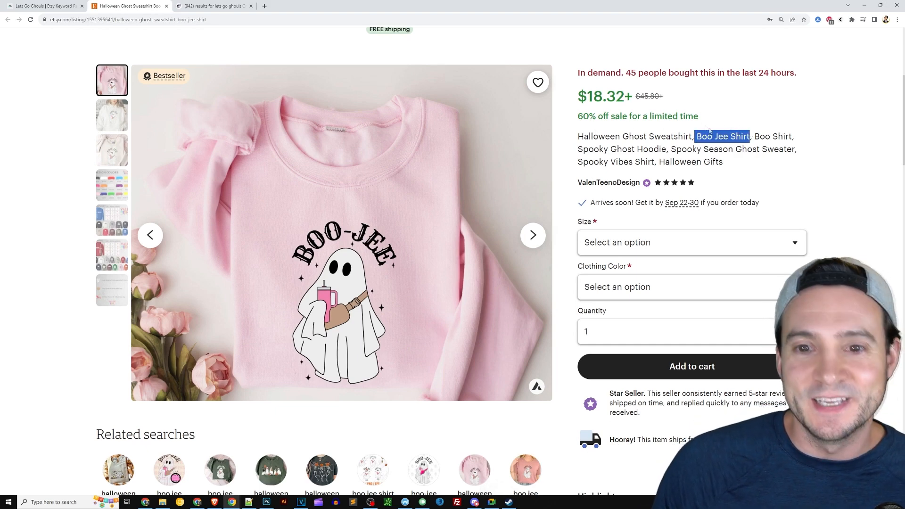
left_click(651, 115)
left_click_drag(630, 72, 796, 73)
left_click(796, 72)
left_click(67, 6)
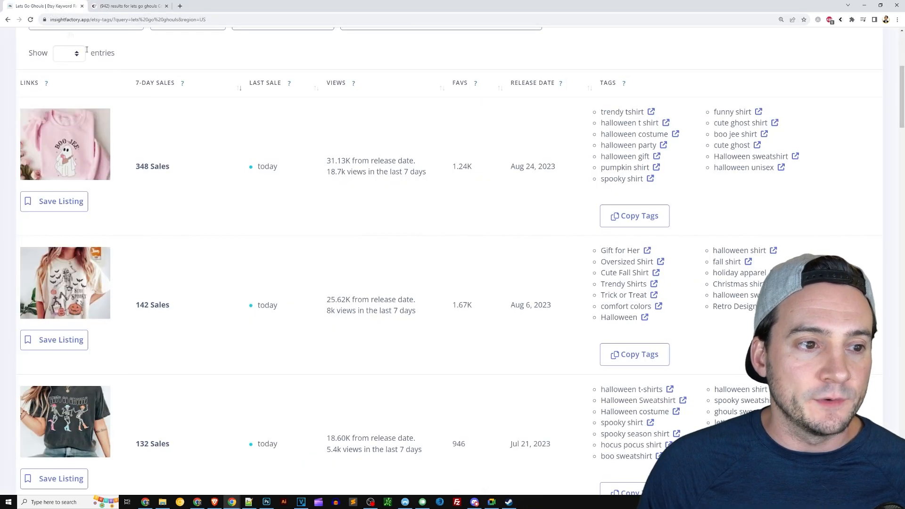
Open the second-ranked Stay Spooky shirt listing, read its 24-hour purchase note, and close the listing
scroll(79, 216, "down", 1)
left_click(80, 217)
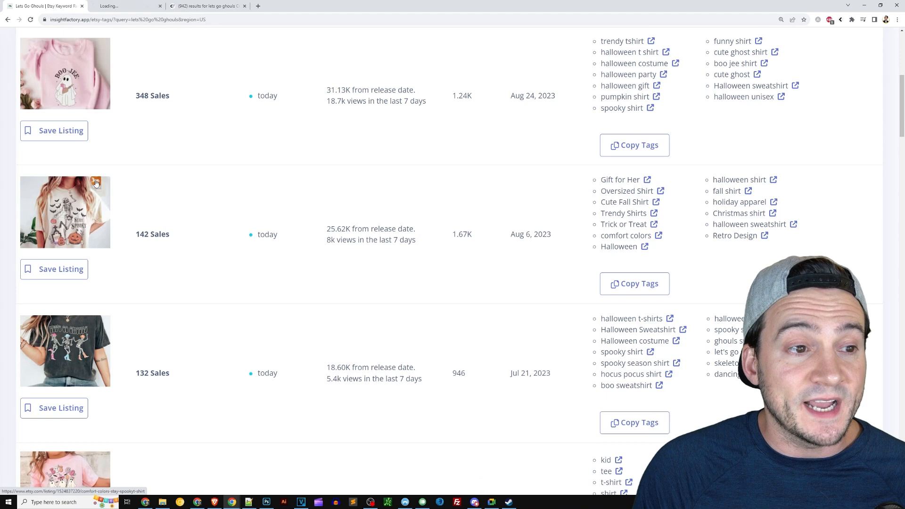
scroll(635, 240, "down", 3)
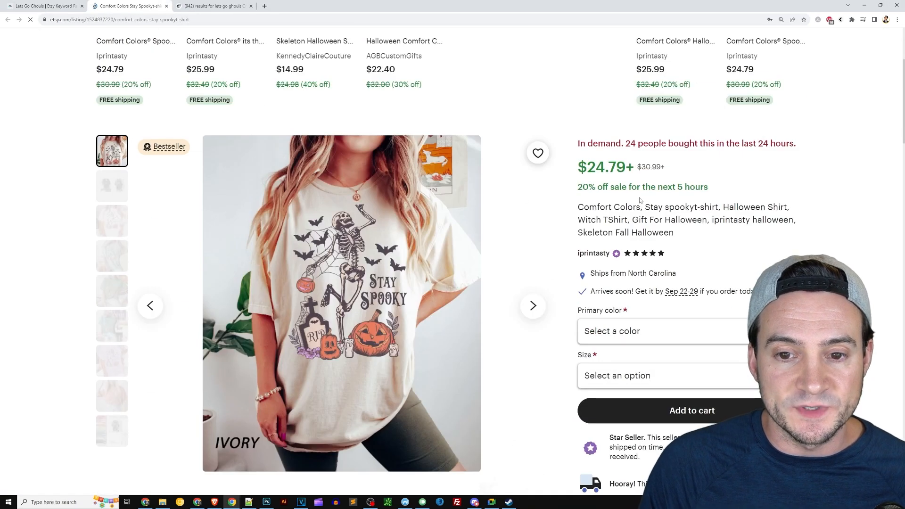
left_click_drag(629, 144, 796, 143)
left_click(796, 143)
key("ctrl+w")
Open the third-ranked Let's Go Ghouls dancing skeleton listing and look through its sweatshirt and green T-shirt photos
scroll(328, 240, "down", 2)
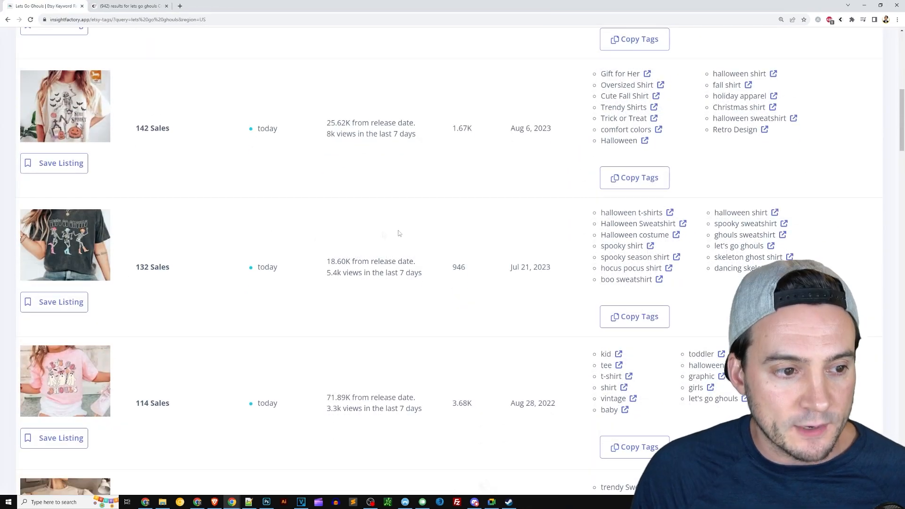
left_click(80, 249)
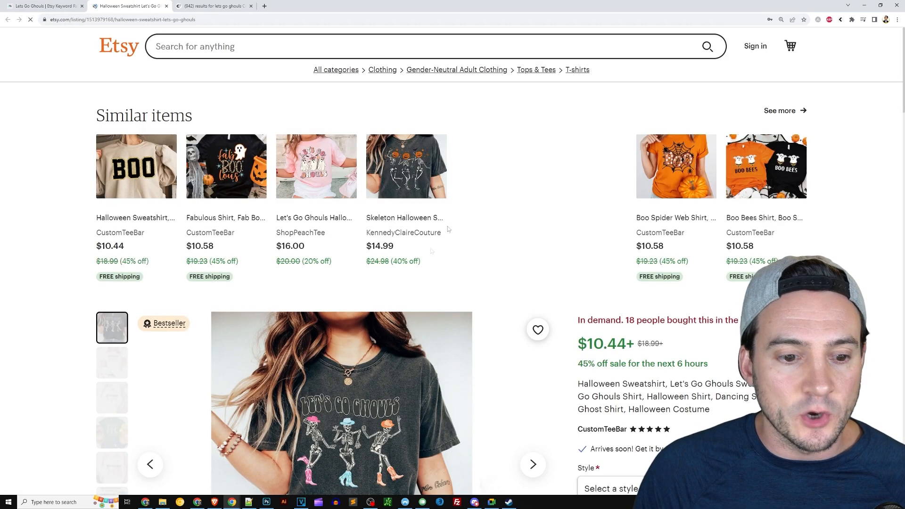
scroll(464, 207, "down", 3)
left_click(384, 250)
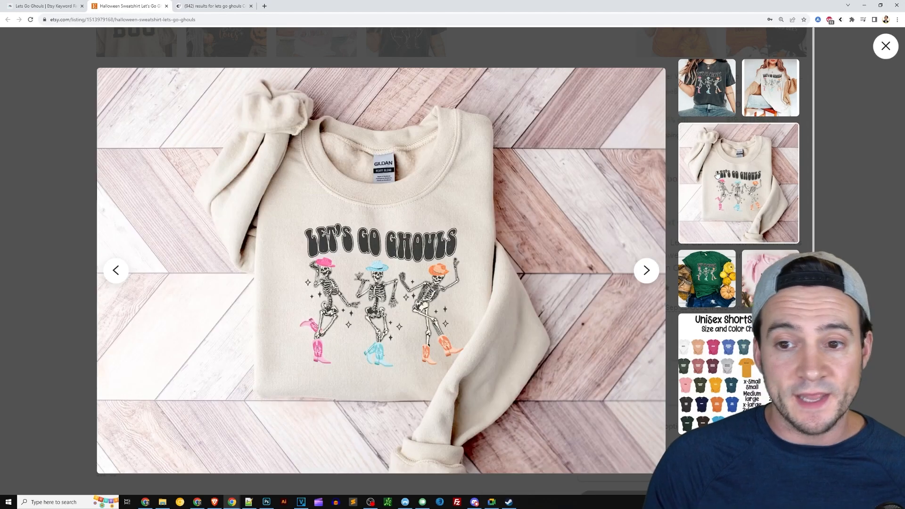
left_click(708, 173)
left_click(720, 282)
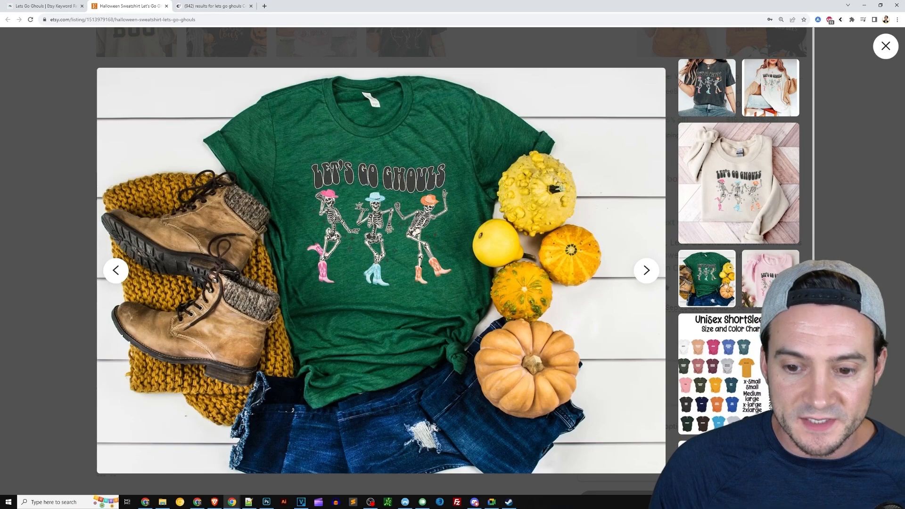
left_click(646, 270)
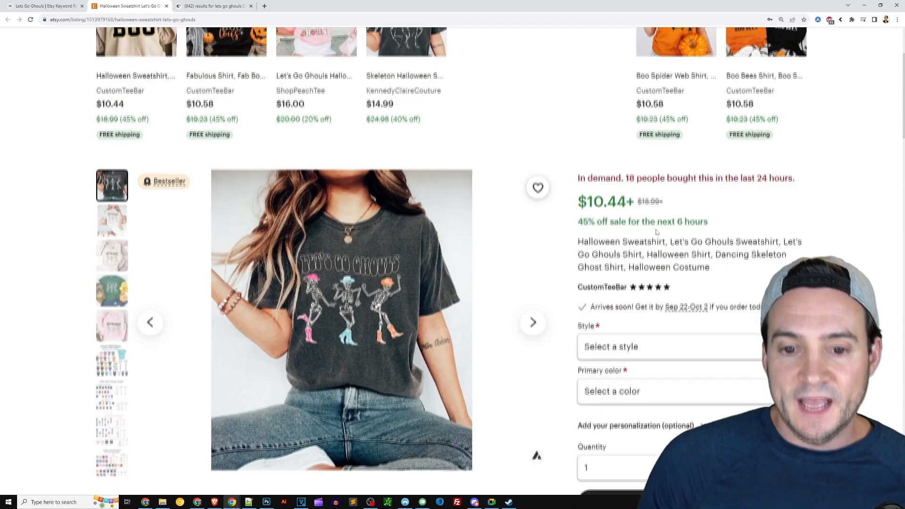
Check the skeleton listing's pricing with the Hoodie Large style and Deep Teal colour selected, and close the listing
left_click(665, 196)
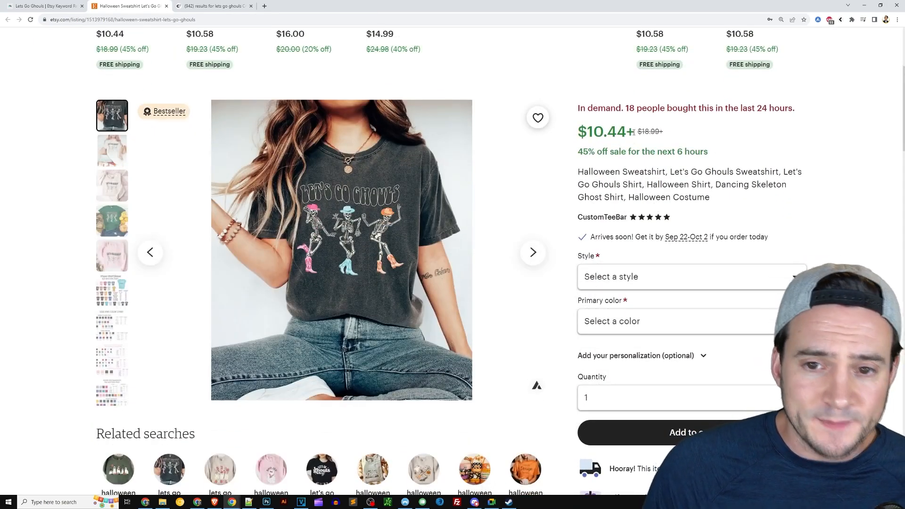
left_click_drag(587, 132, 635, 133)
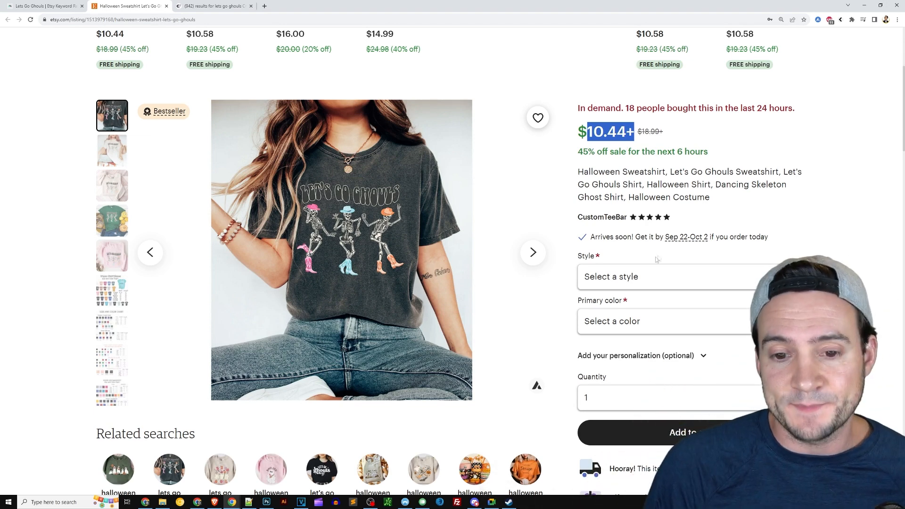
left_click(642, 272)
scroll(645, 198, "down", 1)
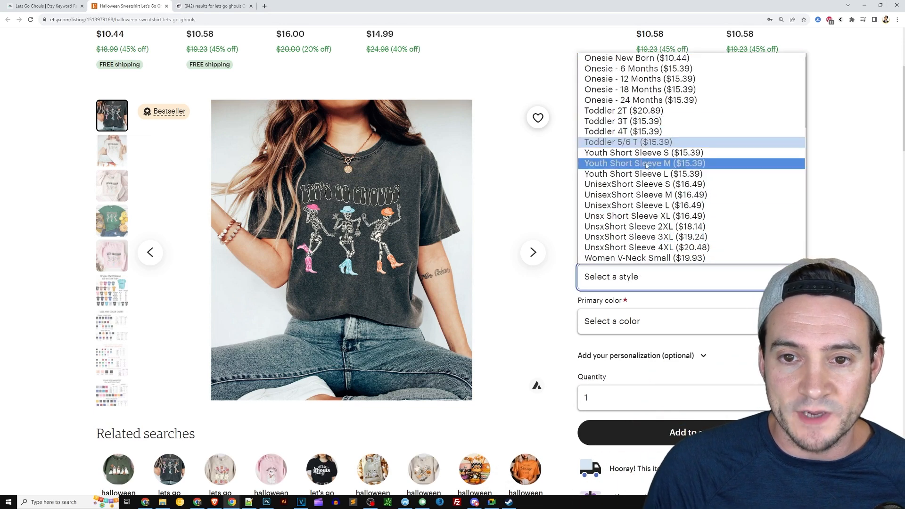
scroll(646, 165, "down", 10)
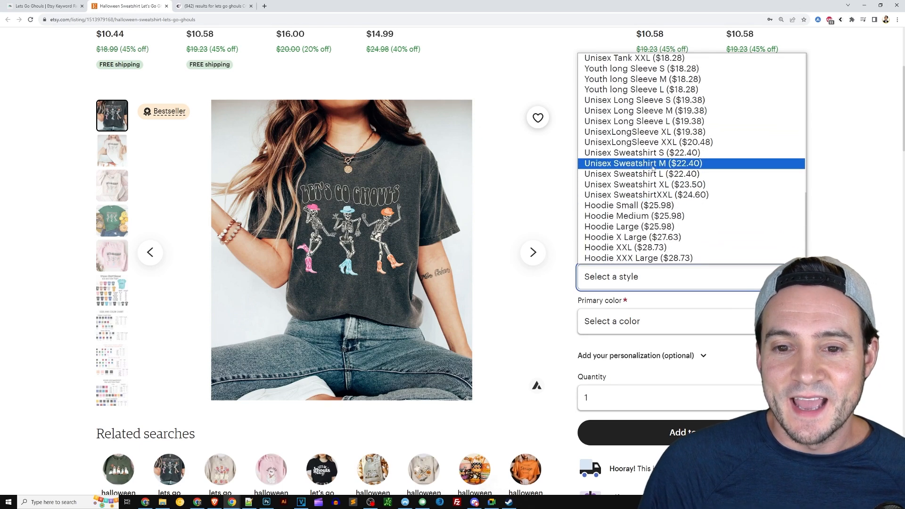
left_click(660, 227)
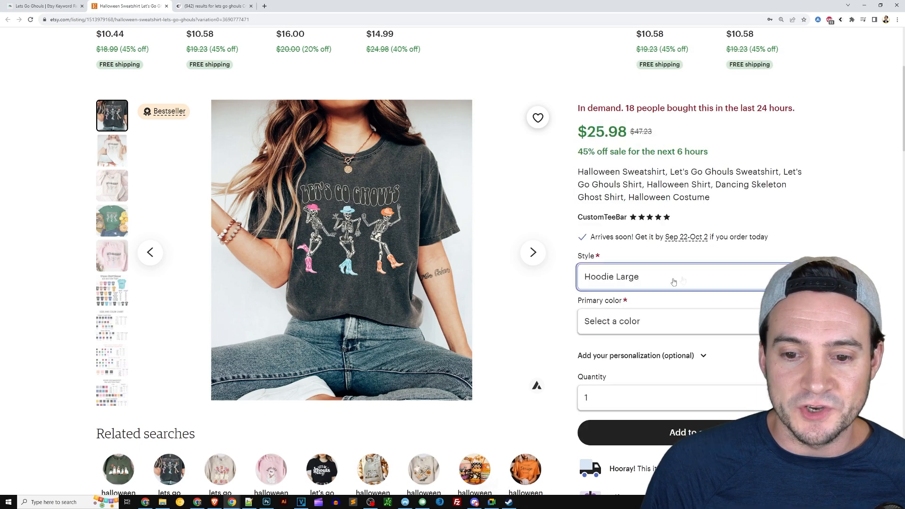
left_click(664, 321)
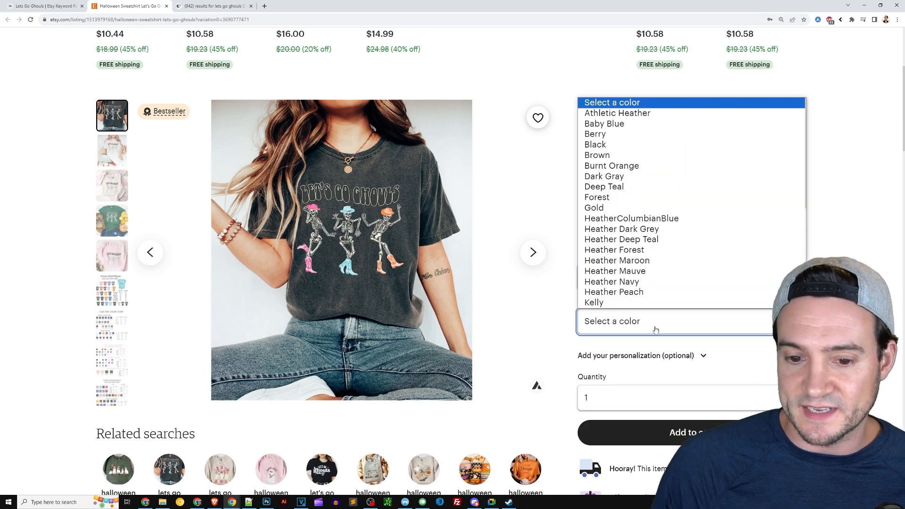
left_click(665, 189)
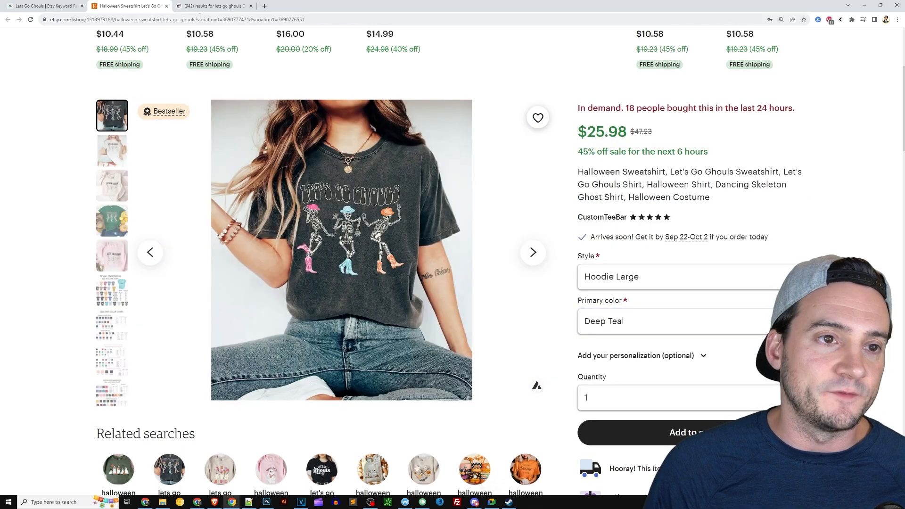
middle_click(112, 11)
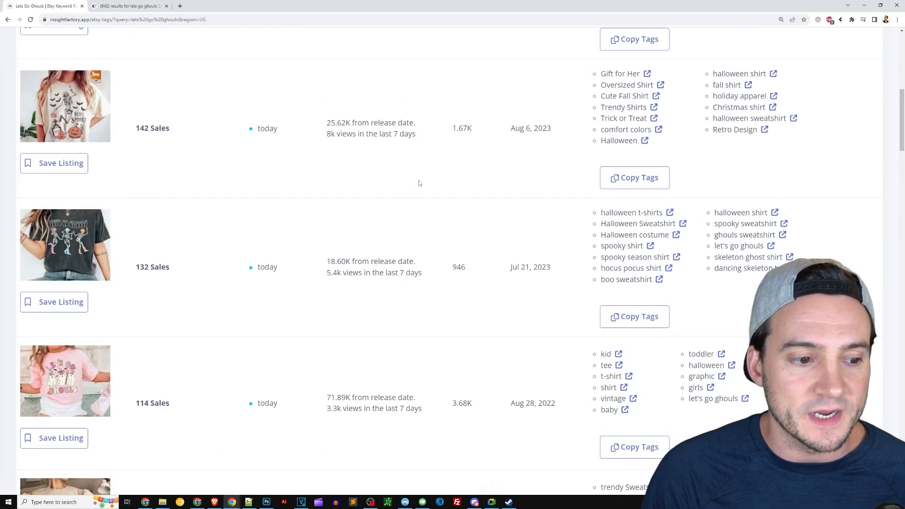
Open the fourth-ranked pink kids' Let's Go Ghouls shirt listing, look over its photo, price and demand note, and close it
scroll(389, 193, "down", 1)
scroll(344, 187, "down", 3)
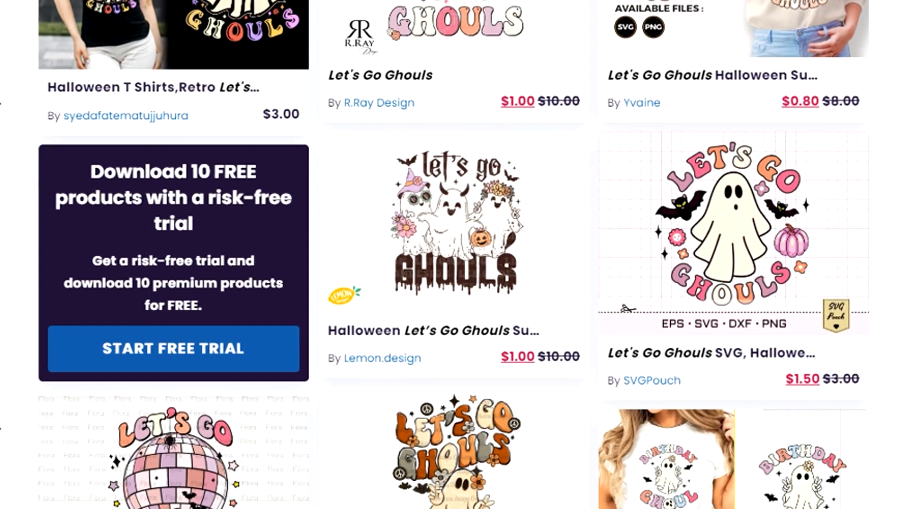
scroll(448, 254, "down", 4)
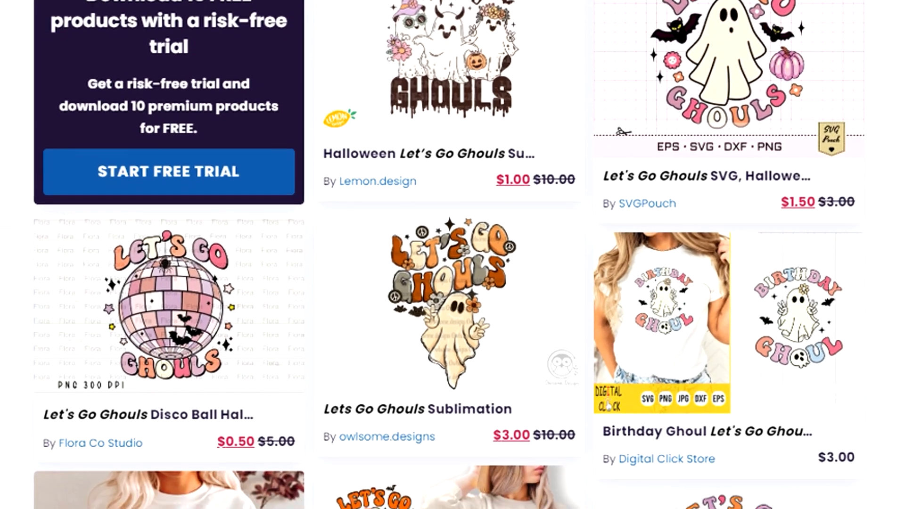
scroll(448, 254, "down", 1)
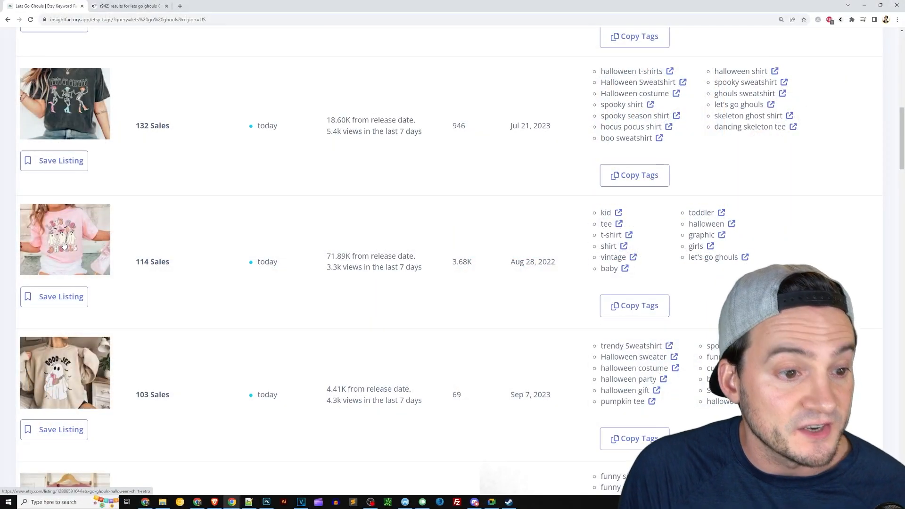
middle_click(72, 238)
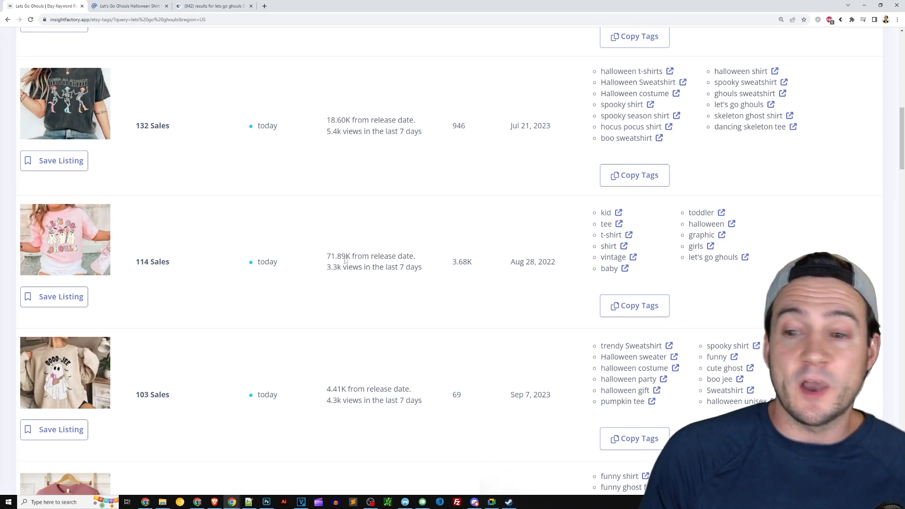
key("Print")
left_click_drag(297, 52, 446, 394)
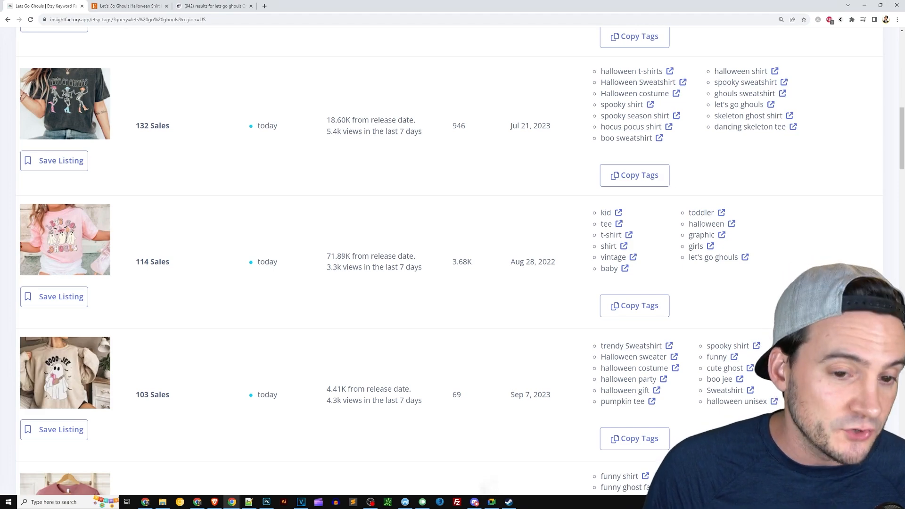
left_click(136, 7)
scroll(360, 236, "down", 5)
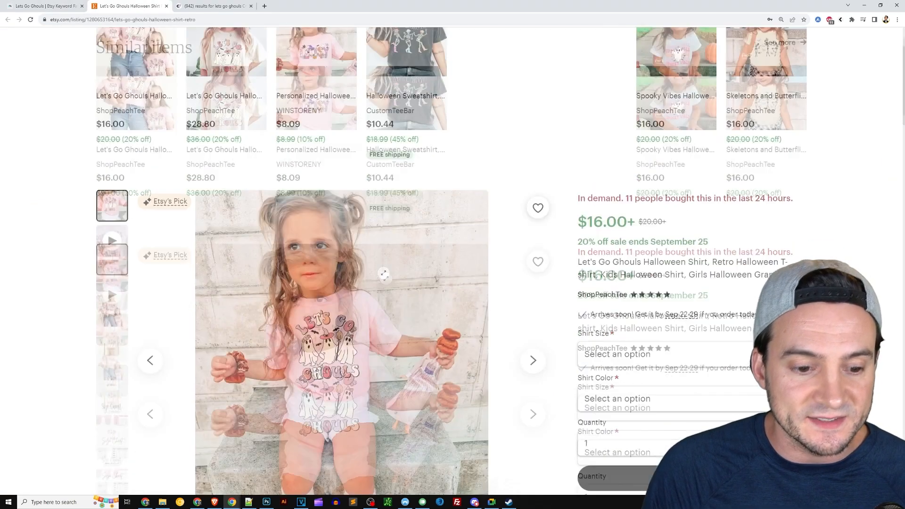
key("ctrl+w")
Compare the 7-day sales of the lower-ranked listings and briefly view the listing details of the pink kids' shirt
scroll(323, 196, "down", 2)
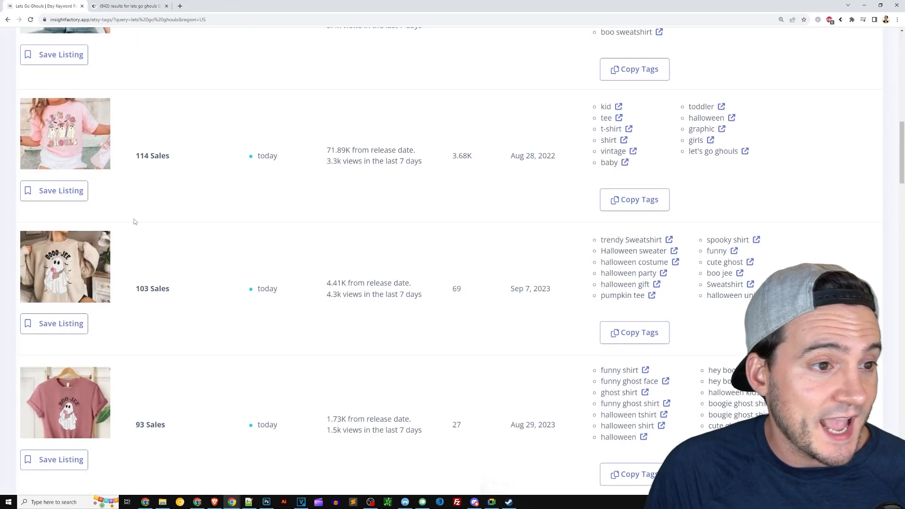
scroll(134, 222, "down", 6)
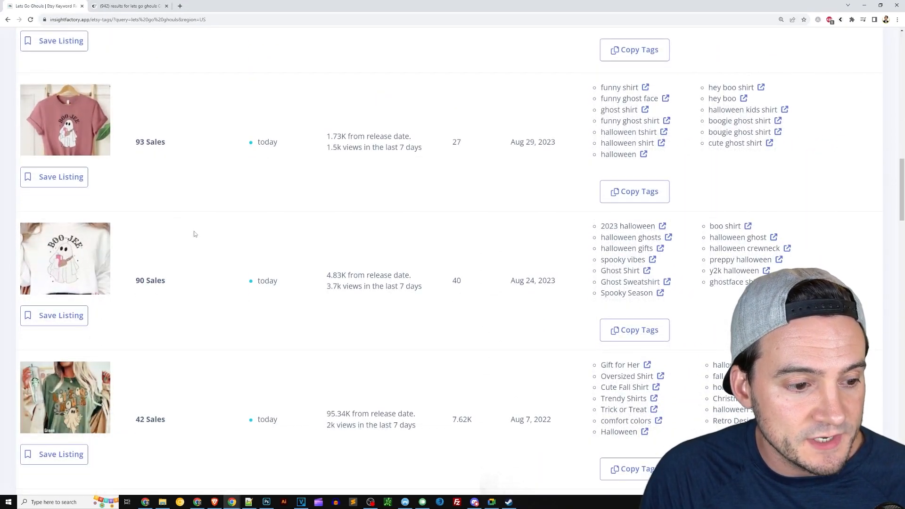
scroll(198, 233, "up", 8)
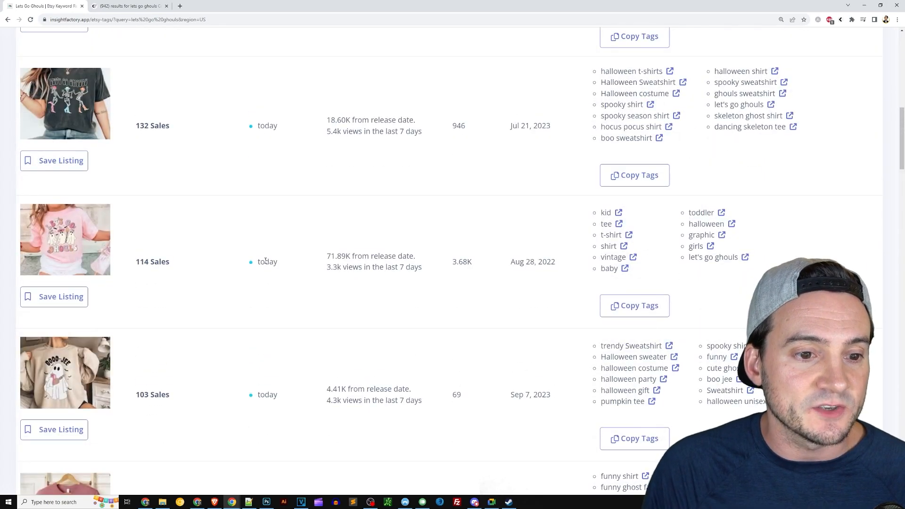
left_click(266, 261)
left_click(643, 64)
scroll(222, 193, "up", 6)
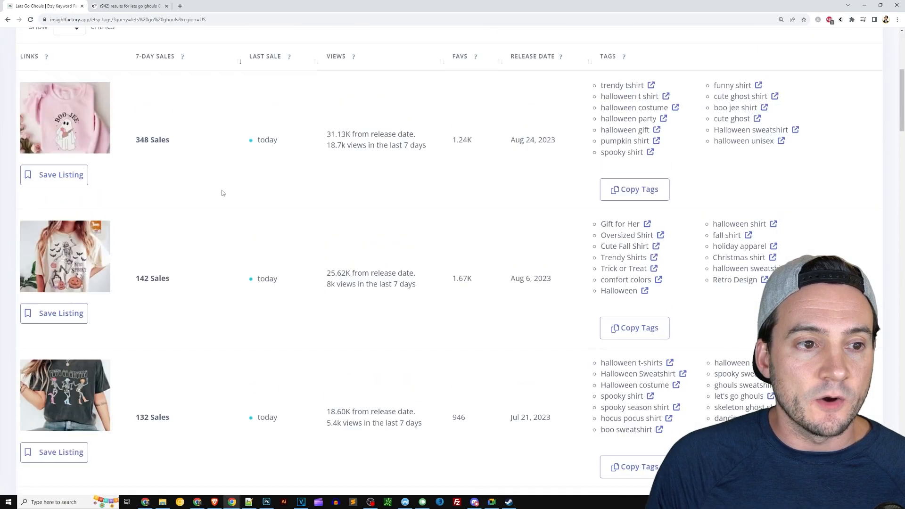
scroll(222, 193, "up", 2)
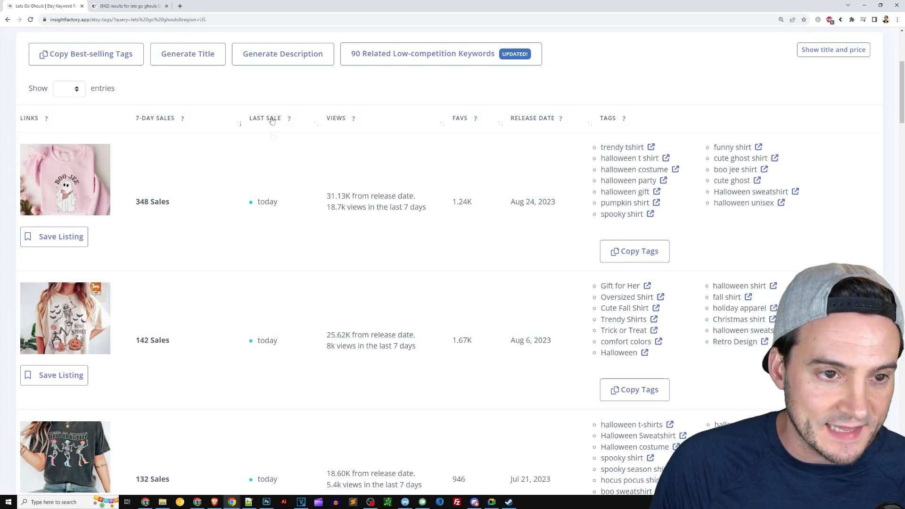
Open the listing details of the top Boo-Jee sweatshirt and examine its sales statistics and first-page search keywords
left_click(267, 203)
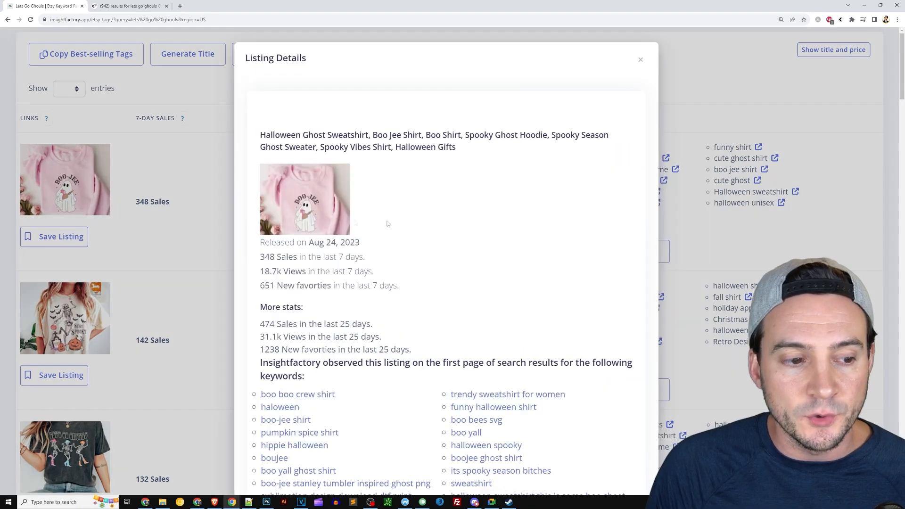
scroll(408, 215, "down", 7)
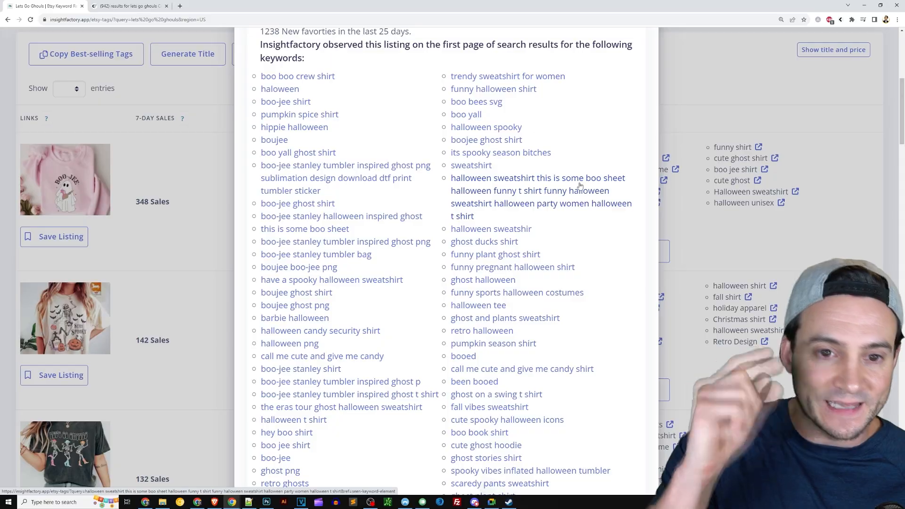
scroll(577, 181, "down", 5)
scroll(562, 161, "down", 10)
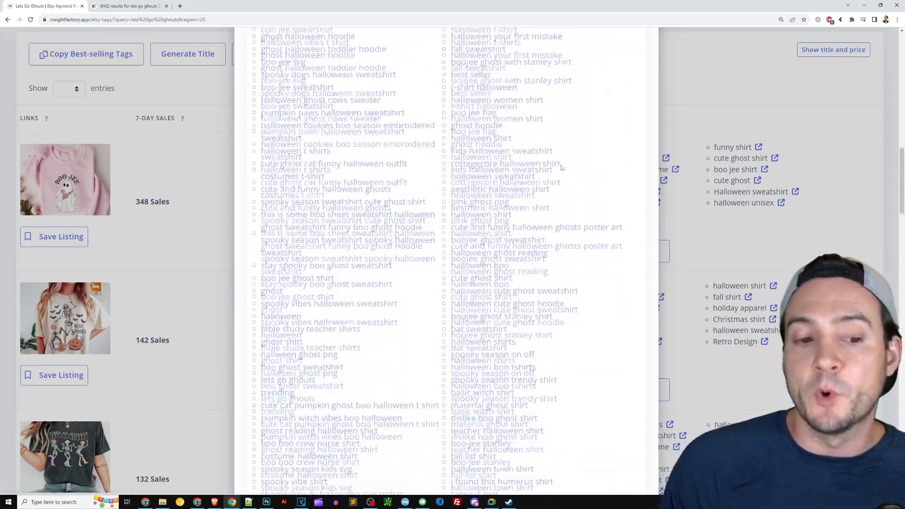
scroll(557, 167, "down", 6)
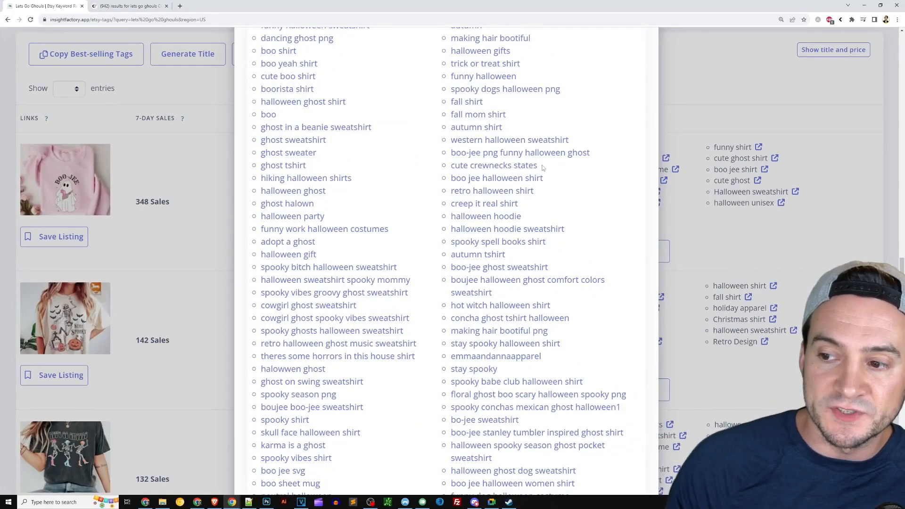
scroll(558, 166, "down", 5)
scroll(556, 163, "down", 12)
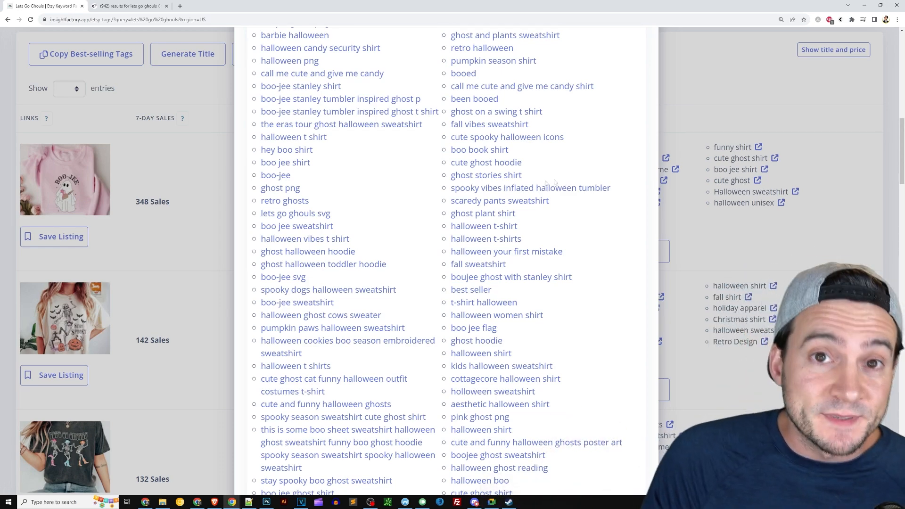
Return to the Boo-Jee sweatshirt's statistics and check its sales over the last 25 days
scroll(538, 186, "up", 9)
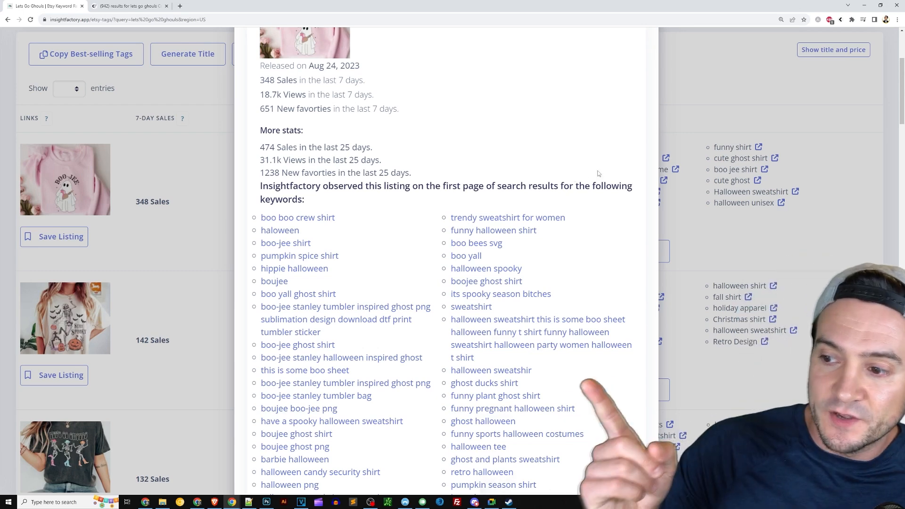
scroll(427, 157, "up", 3)
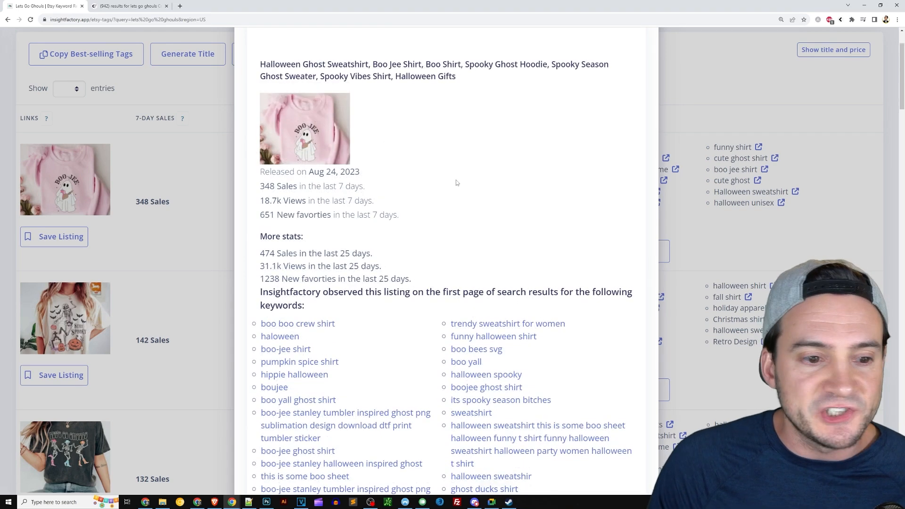
left_click_drag(312, 239, 259, 237)
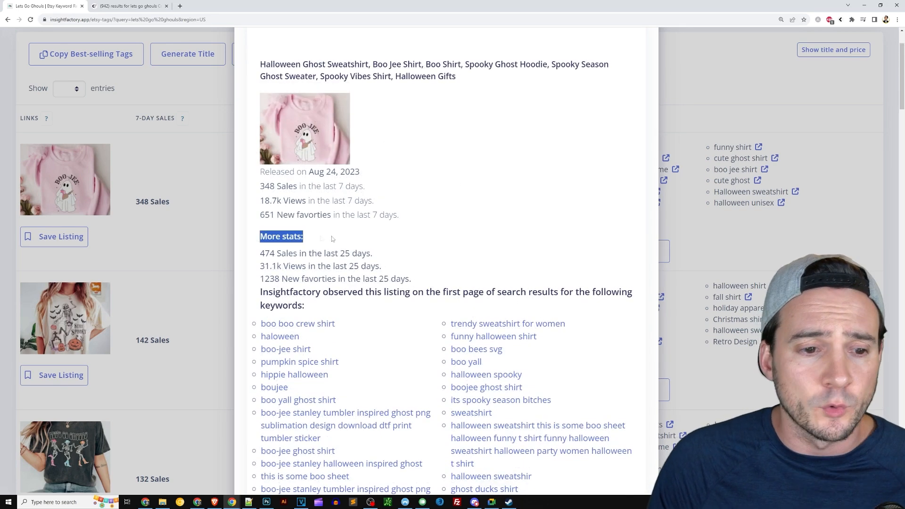
left_click(332, 240)
double_click(264, 254)
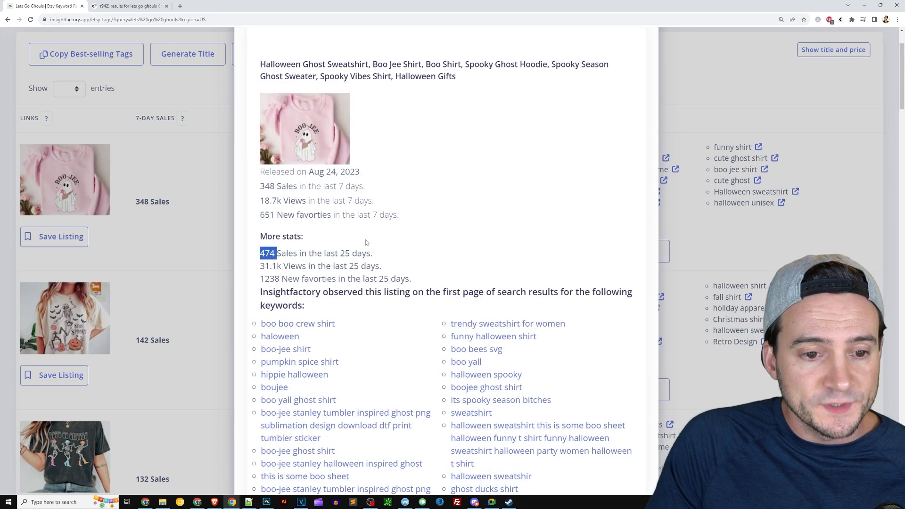
left_click(378, 258)
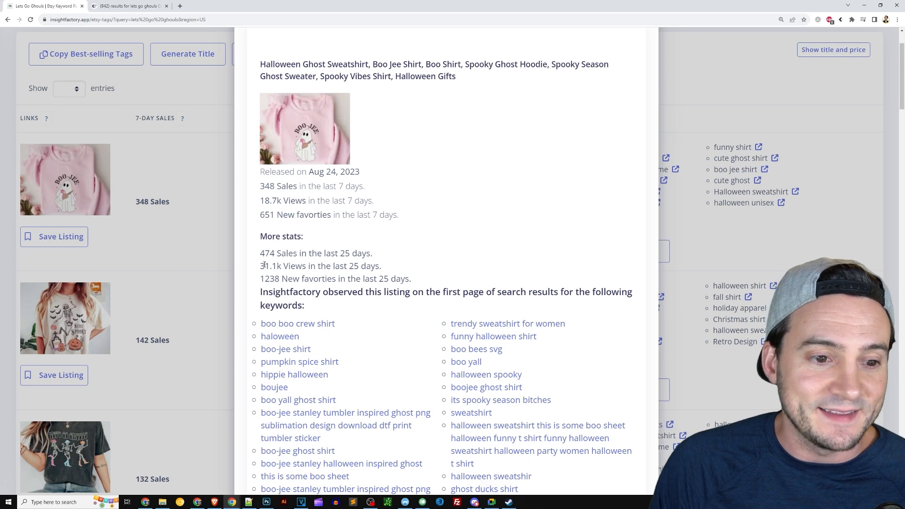
Check the Boo-Jee sweatshirt's 25-day views and new favorites, and close its listing details
double_click(273, 265)
left_click(311, 266)
left_click_drag(390, 266, 295, 264)
left_click(416, 277)
left_click_drag(431, 278, 260, 279)
left_click(290, 280)
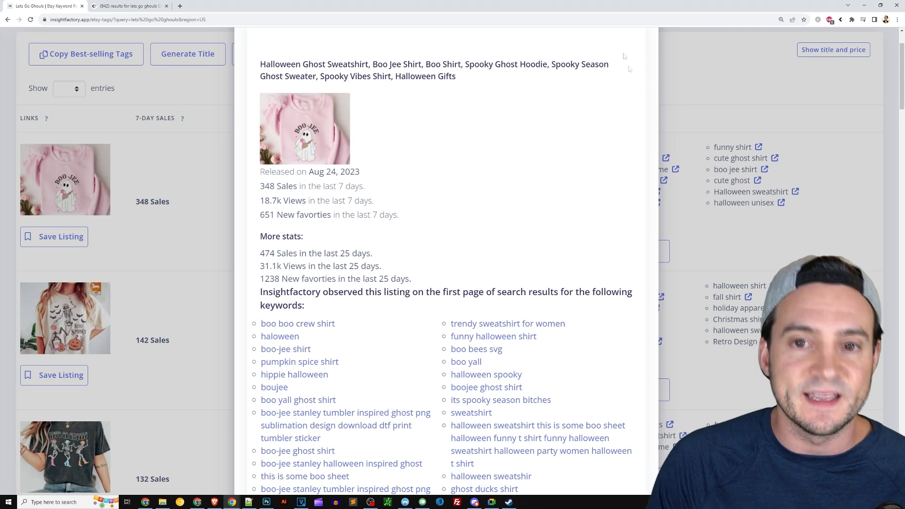
scroll(634, 47, "up", 2)
left_click(641, 61)
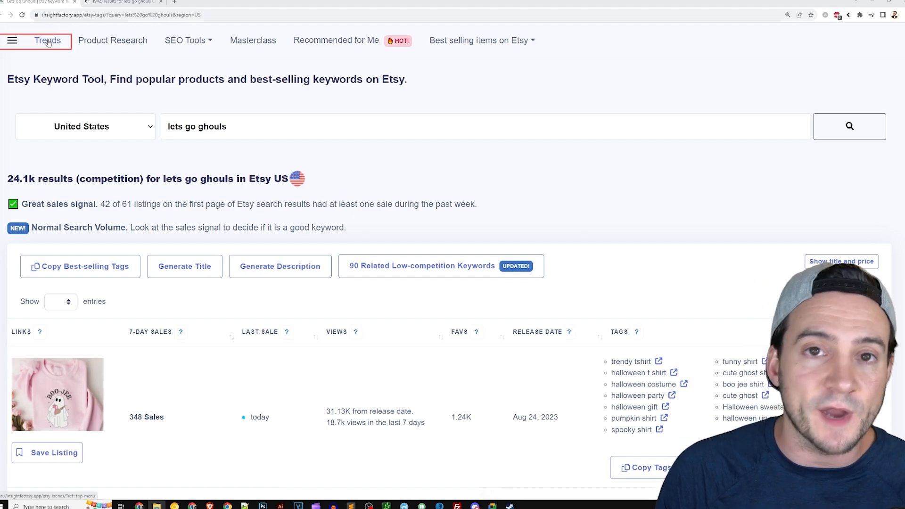
Open the Etsy trending search terms and show the trends for the Halloween category
left_click(48, 43)
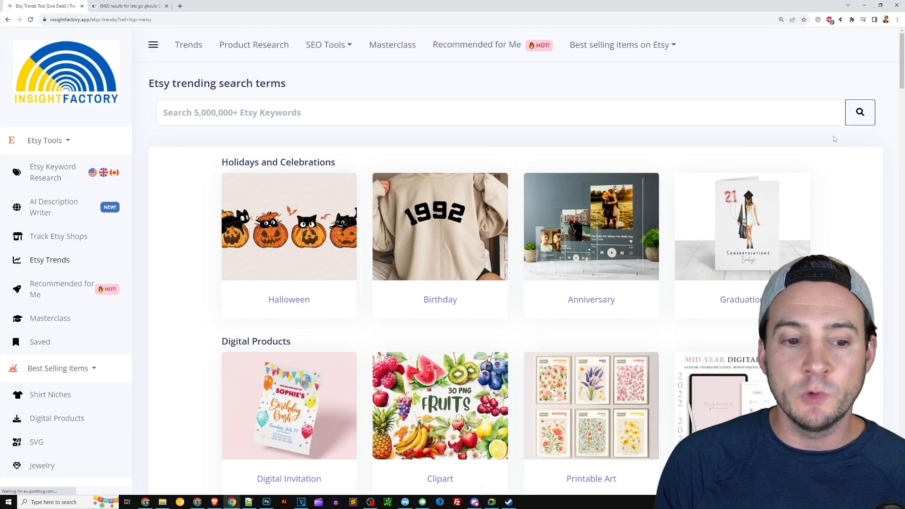
scroll(862, 135, "down", 2)
scroll(854, 137, "down", 2)
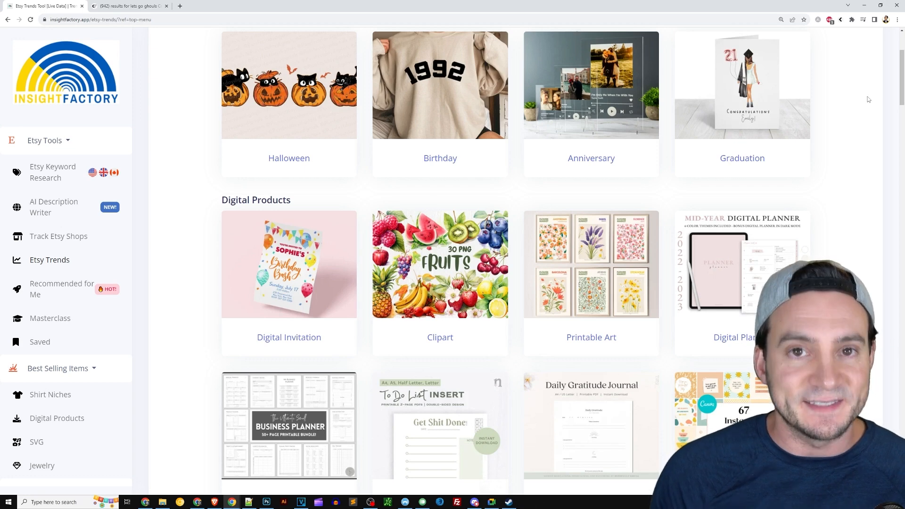
left_click(310, 88)
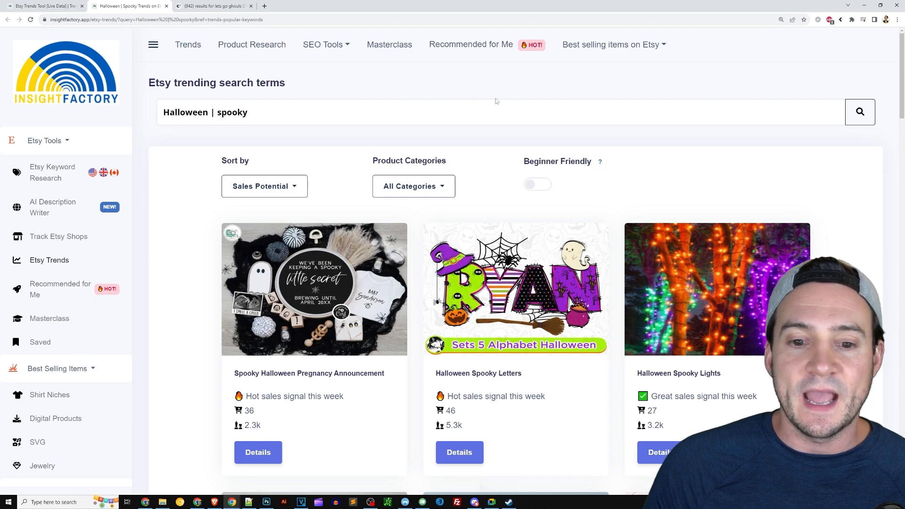
Capture the Halloween Spooky Letters image from the trends and open the keyword research for Halloween Spooky Dude in its own tab
scroll(473, 98, "down", 3)
key("Print")
left_click_drag(400, 67, 633, 224)
key("ctrl+c")
scroll(603, 250, "down", 9)
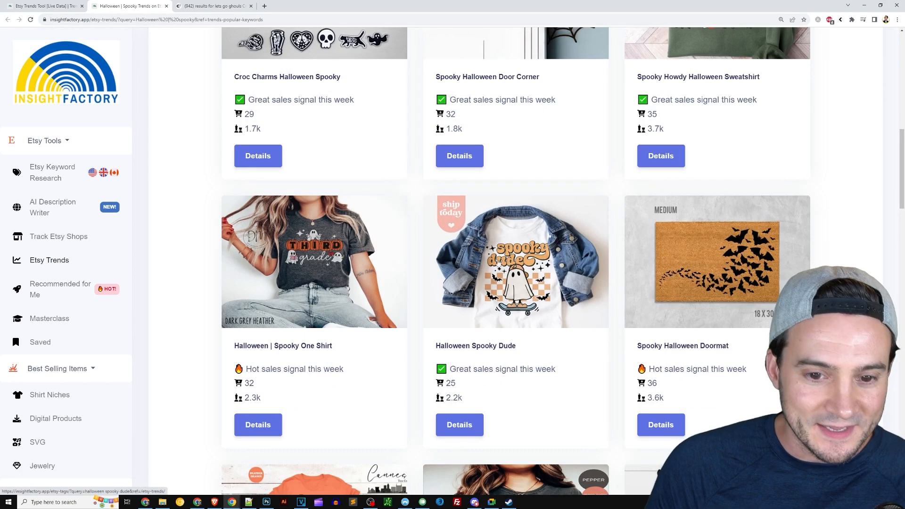
middle_click(524, 269)
key("ctrl+Tab")
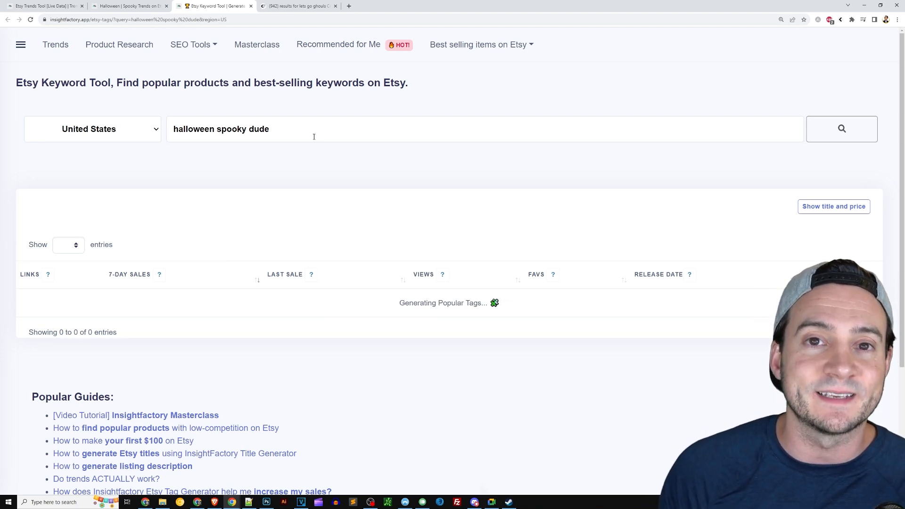
Open the AI Description Writer in place of the Halloween trends and return to the Halloween Spooky Dude listings
left_click(122, 7)
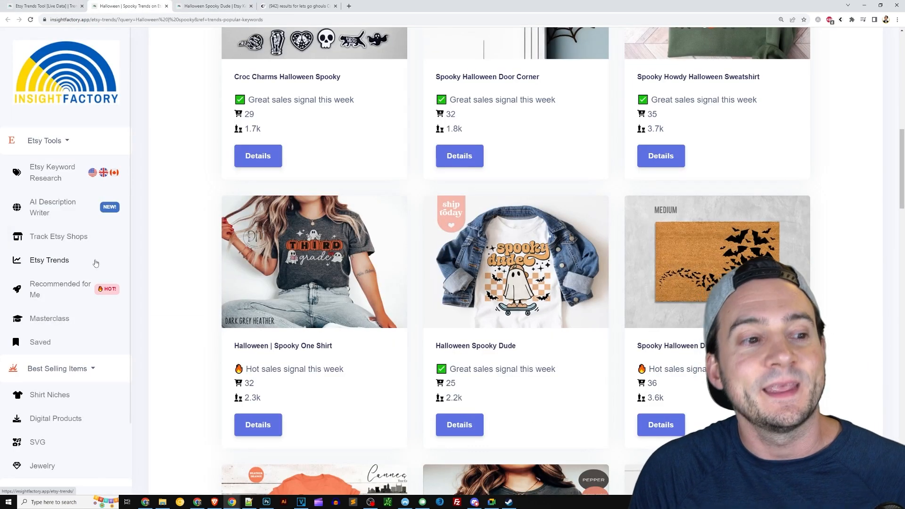
left_click(57, 204)
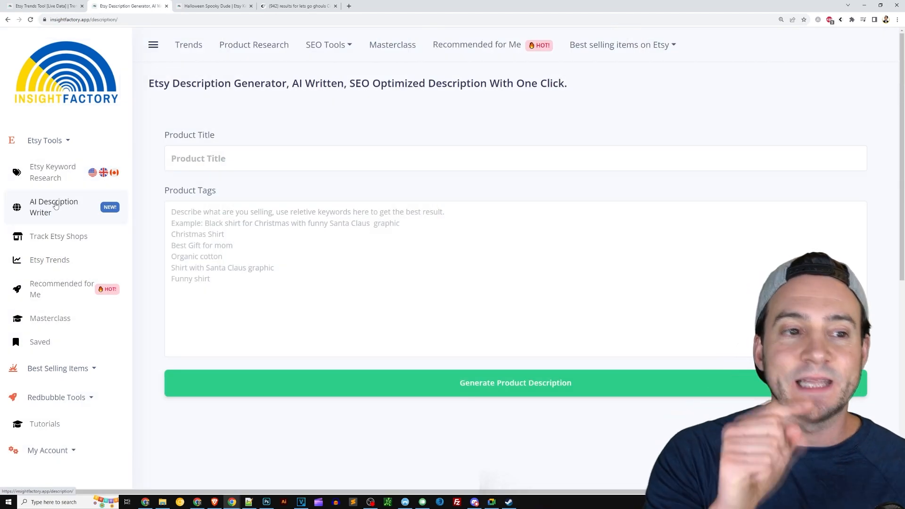
left_click(214, 6)
scroll(472, 182, "down", 2)
scroll(471, 182, "down", 3)
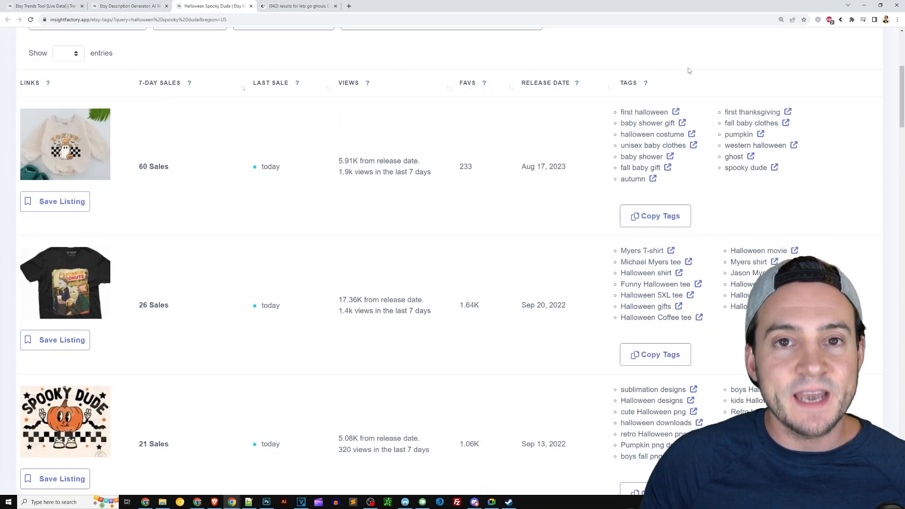
Open the top-selling Spooky Dude baby romper listing on Etsy and check its design, price and demand note
left_click(75, 147)
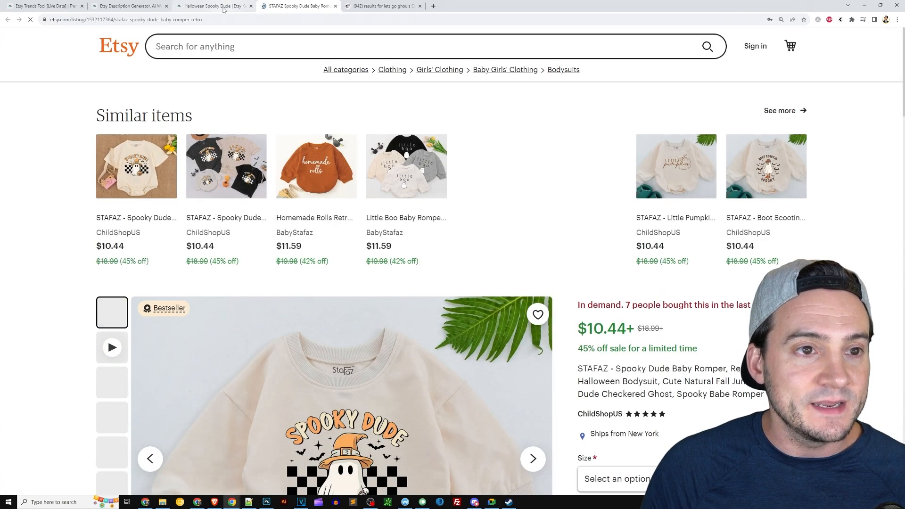
left_click(223, 7)
left_click(297, 6)
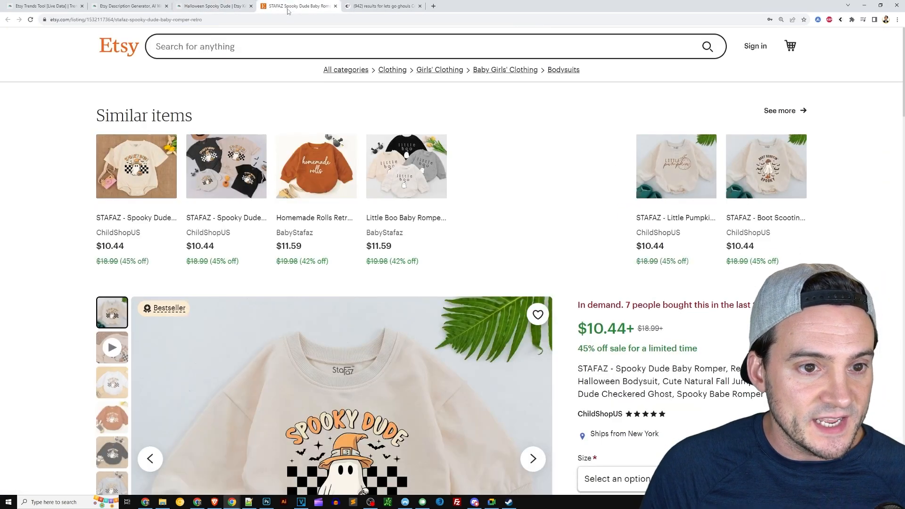
scroll(696, 202, "down", 4)
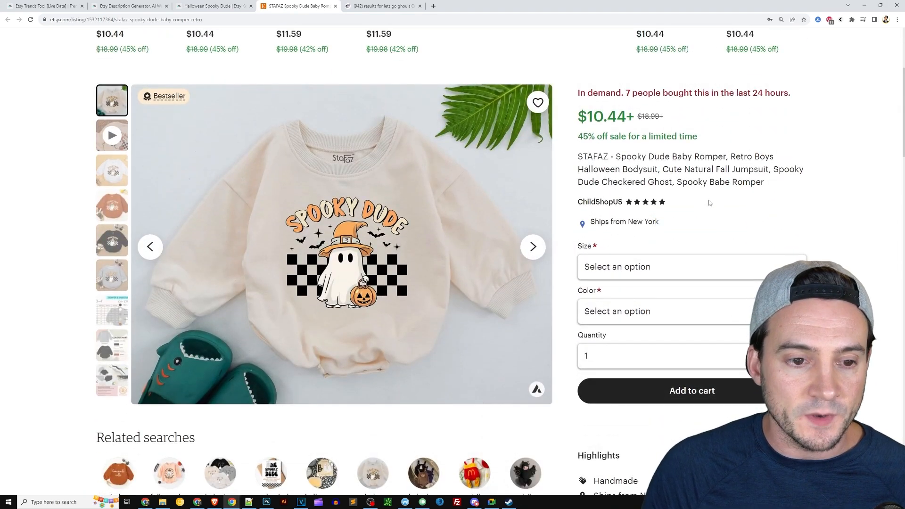
left_click_drag(624, 93, 793, 106)
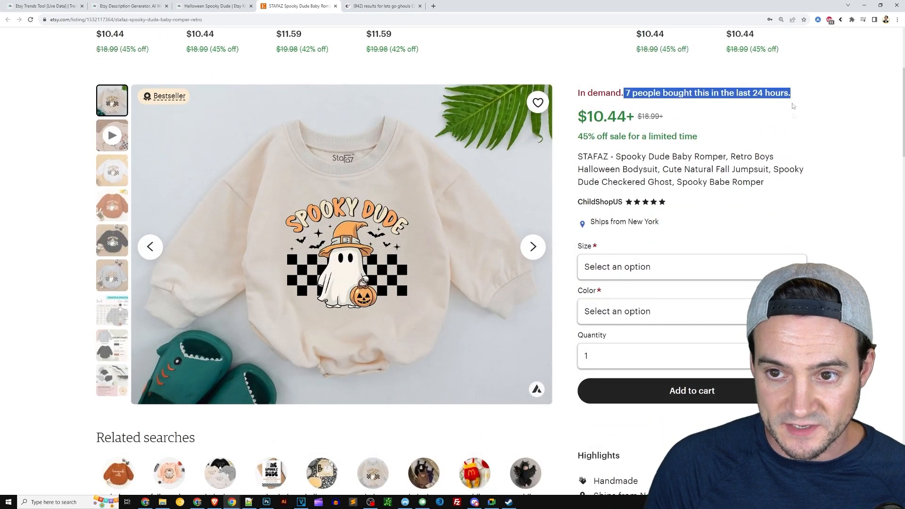
left_click(794, 127)
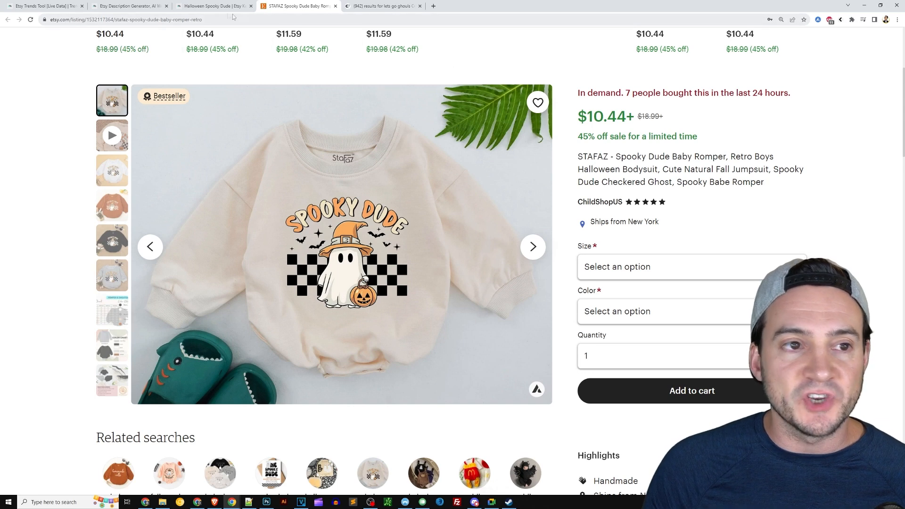
Copy the Spooky Dude baby romper's title without the STAFAZ prefix into the description generator's product title
left_click(217, 6)
left_click(248, 163)
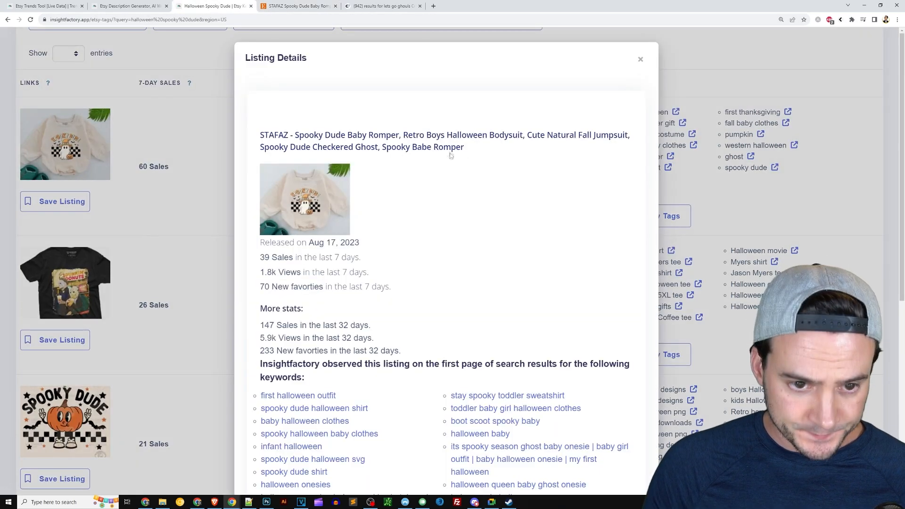
left_click_drag(494, 152, 295, 135)
left_click(127, 6)
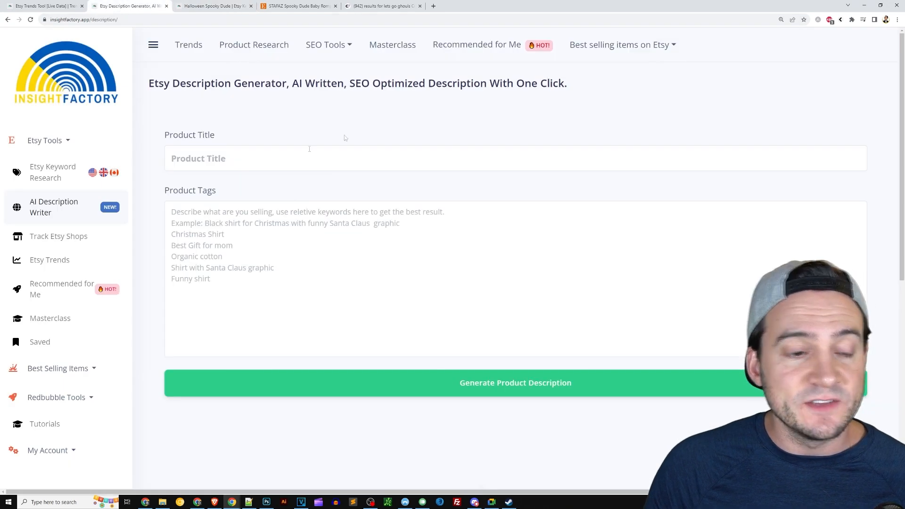
left_click(221, 159)
key("ctrl+v")
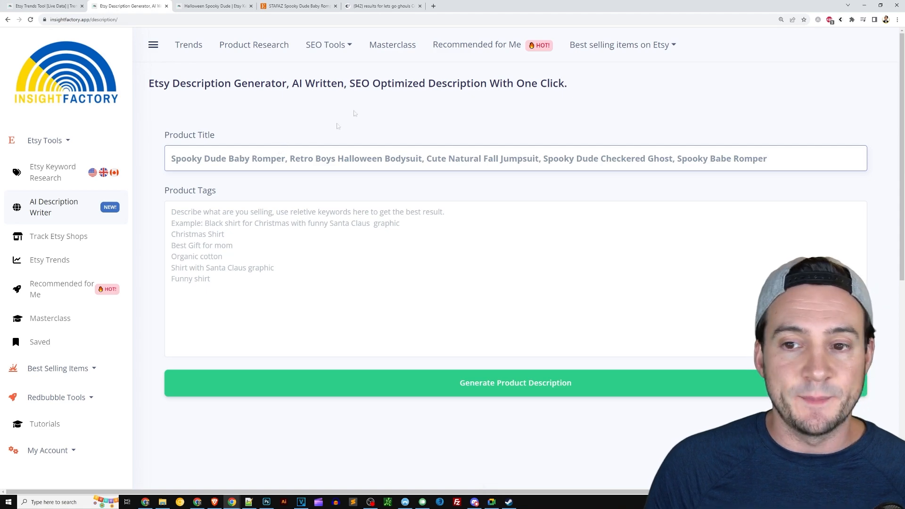
Copy the baby romper listing's tags into the product tags, generate the product description and regenerate it once
left_click(221, 9)
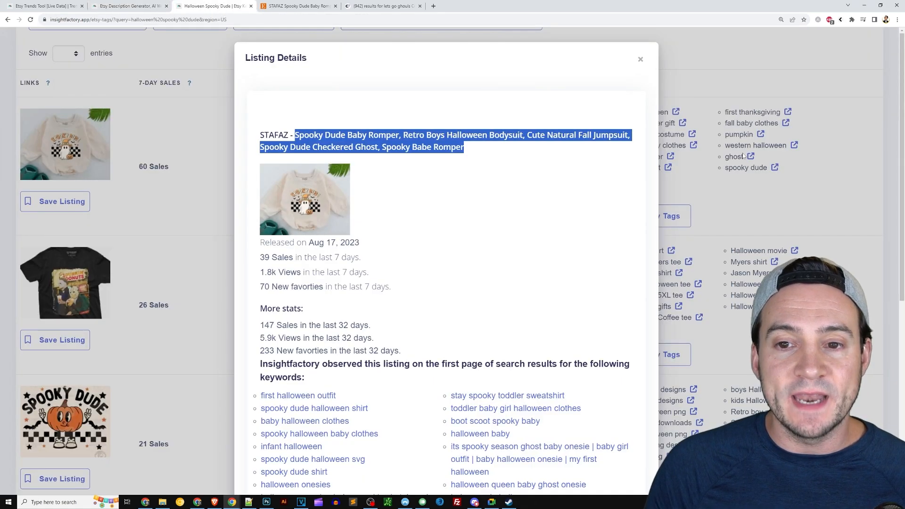
left_click(759, 166)
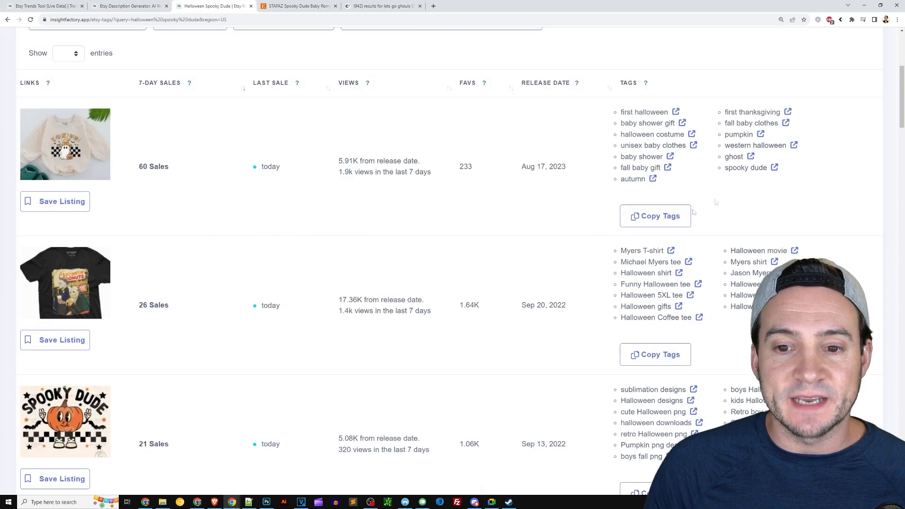
left_click(630, 212)
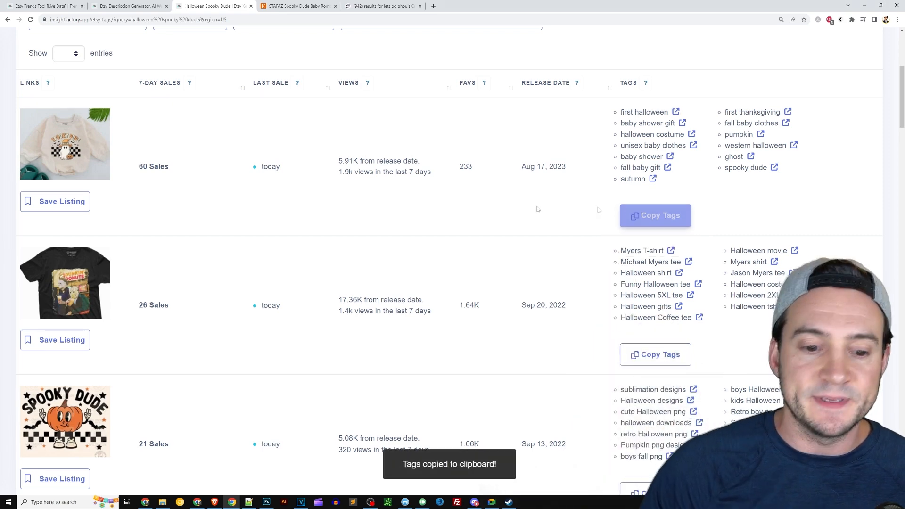
left_click(128, 5)
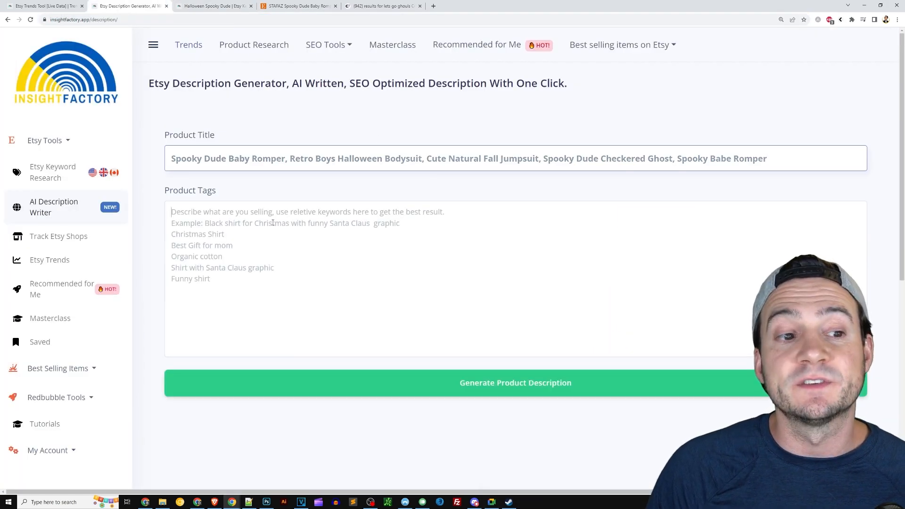
left_click(290, 220)
key("ctrl+v")
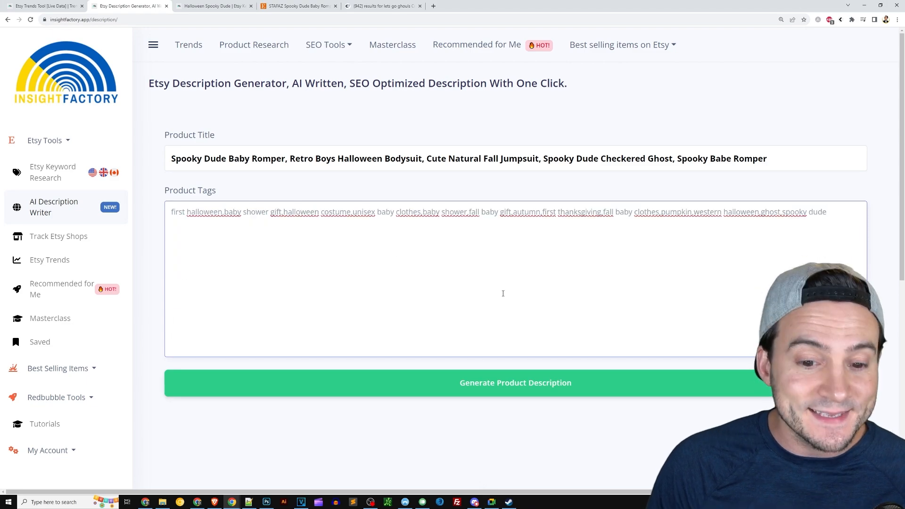
left_click(545, 384)
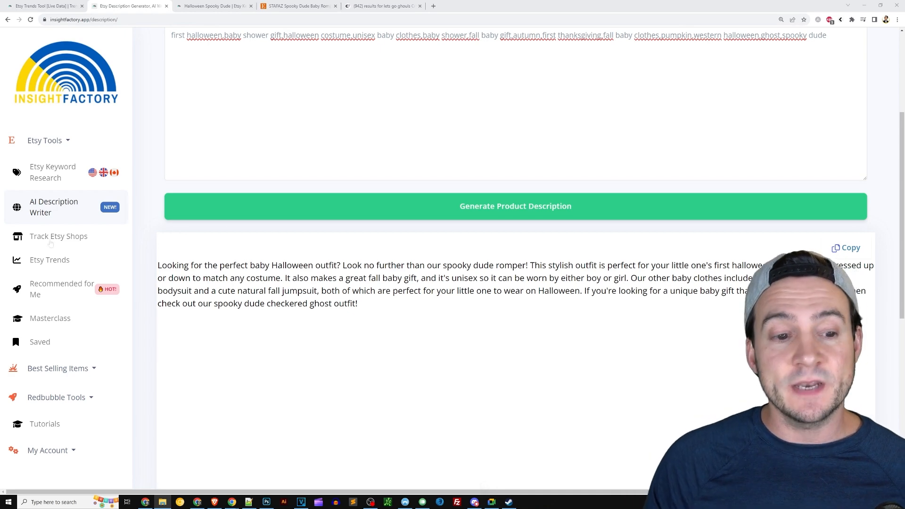
left_click(497, 205)
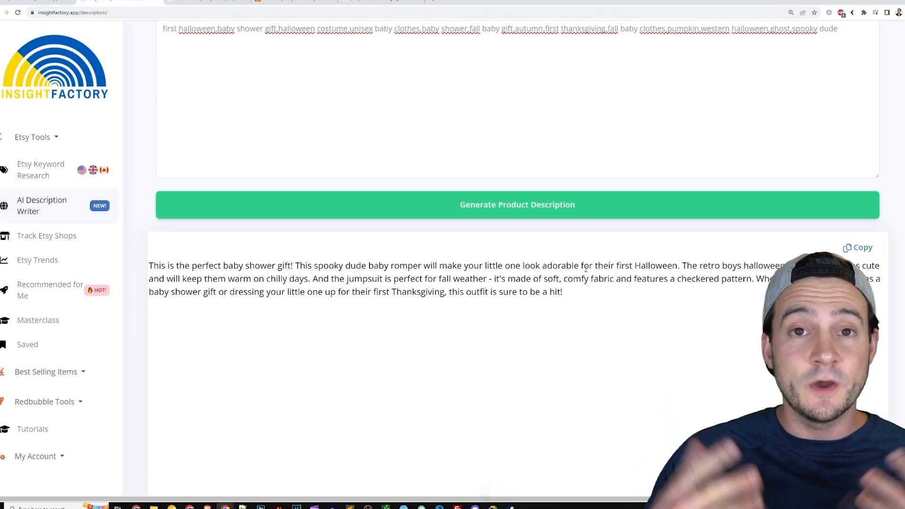
View the white version of the Spooky Dude romper on Etsy and return to the generated description to review it with its title and tags
left_click(297, 2)
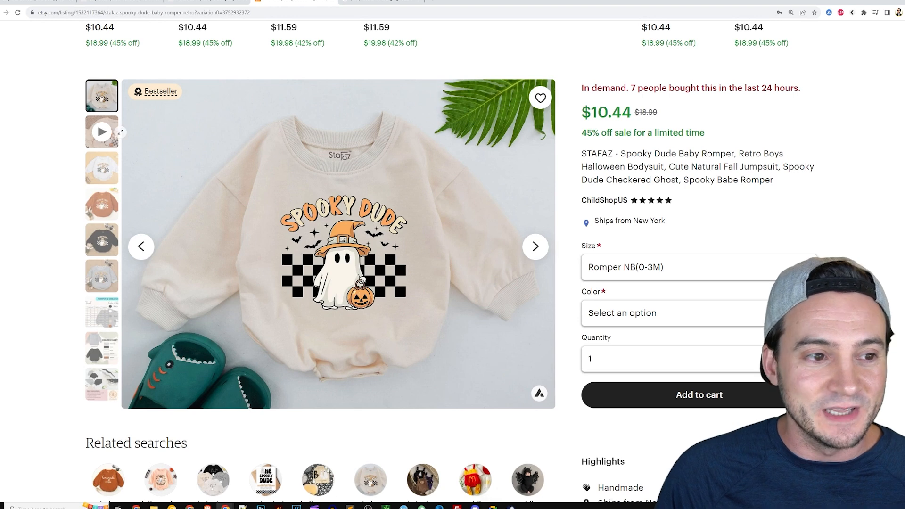
left_click(105, 177)
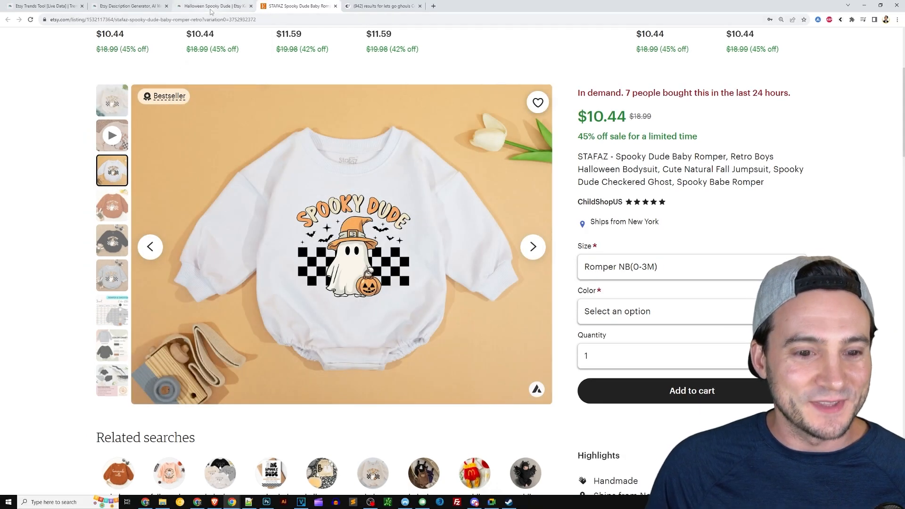
left_click(211, 11)
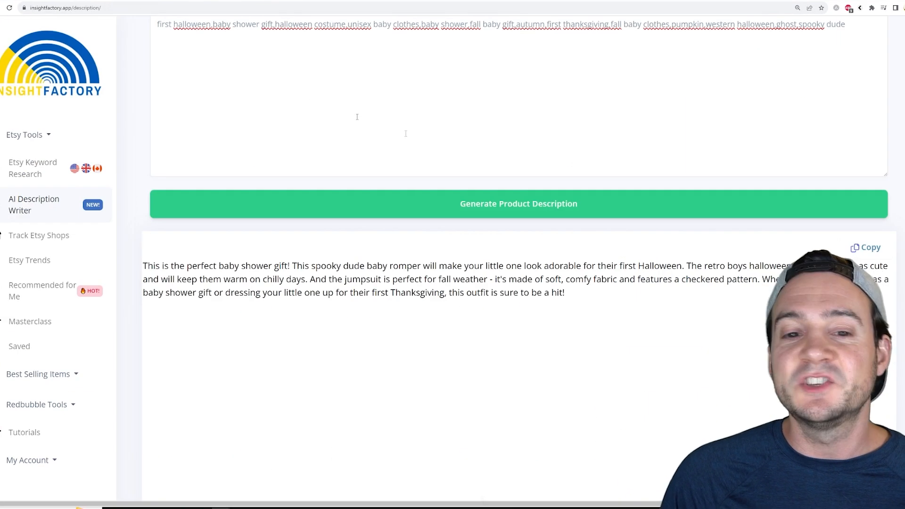
scroll(674, 328, "up", 3)
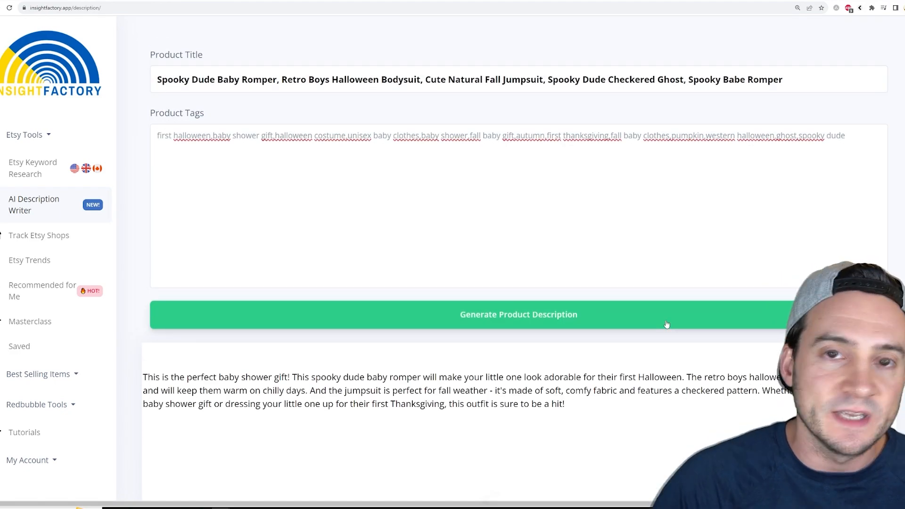